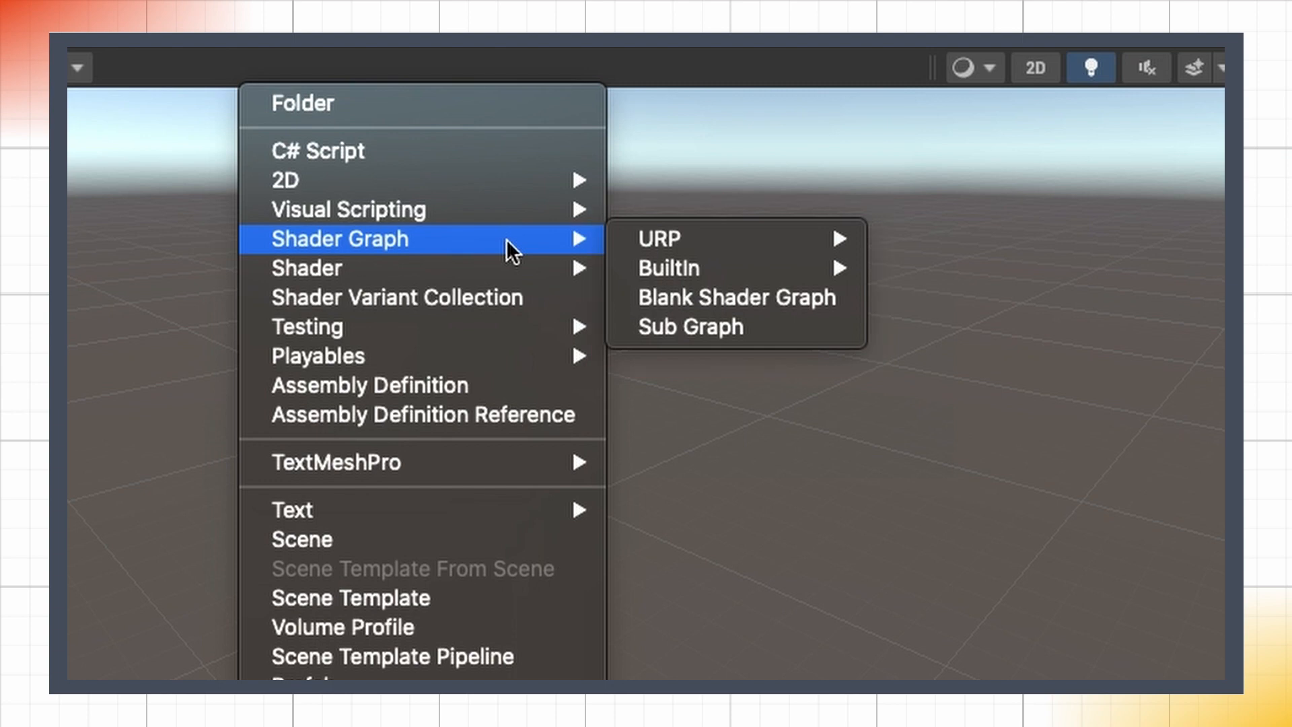
Step: Create a URP Unlit Shader Graph named SkyGradient in the Assets folder and open it for editing
mouse_move(732, 247)
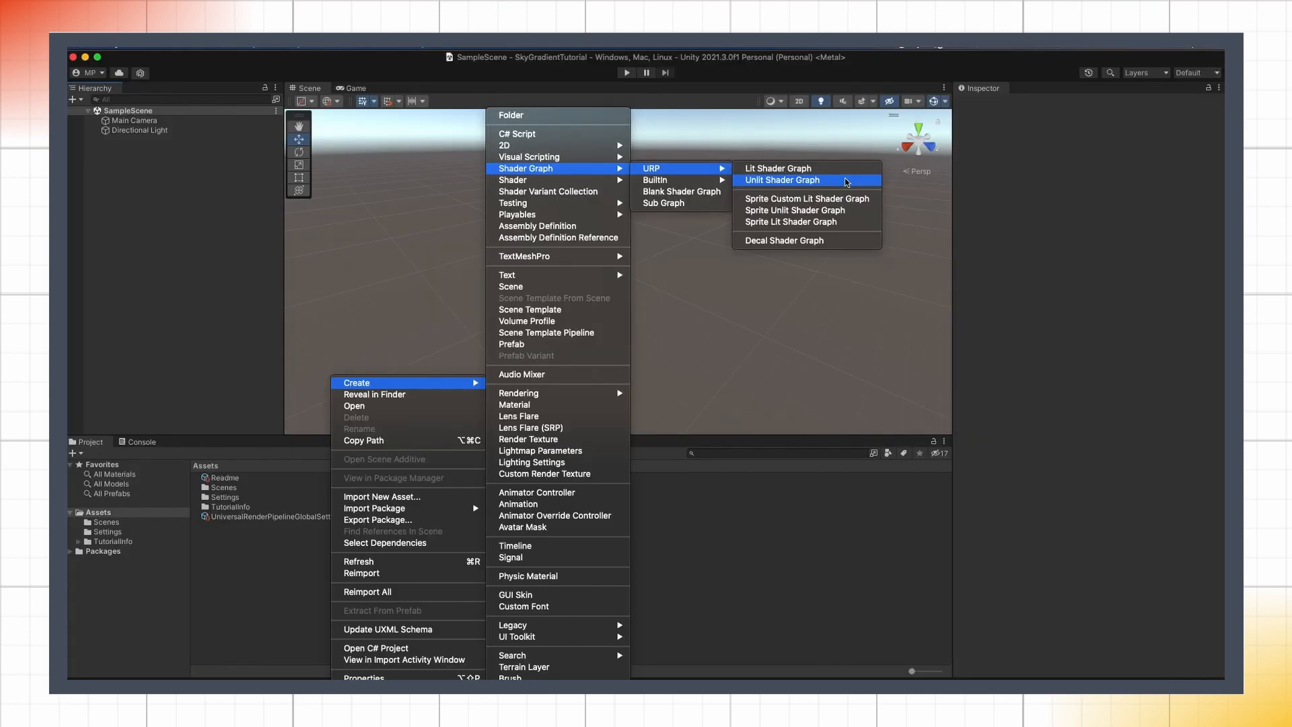
left_click(846, 180)
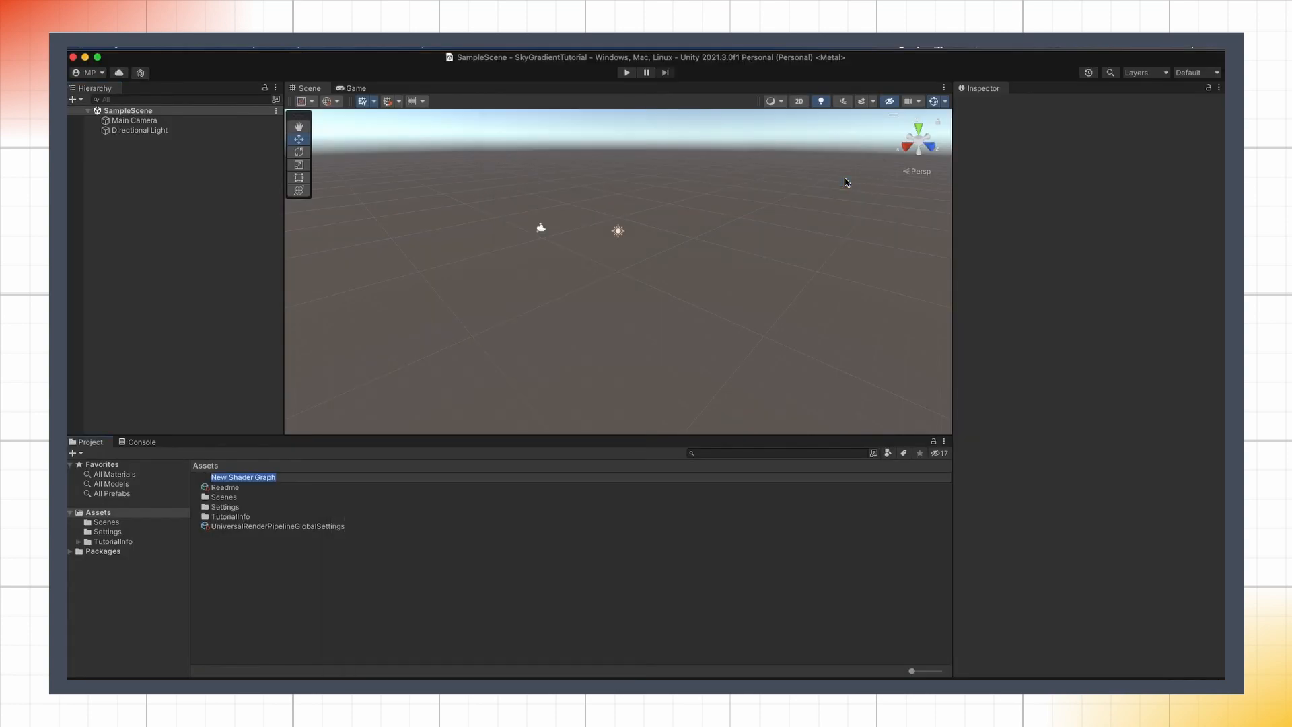
type("SkyGradient")
key("Return")
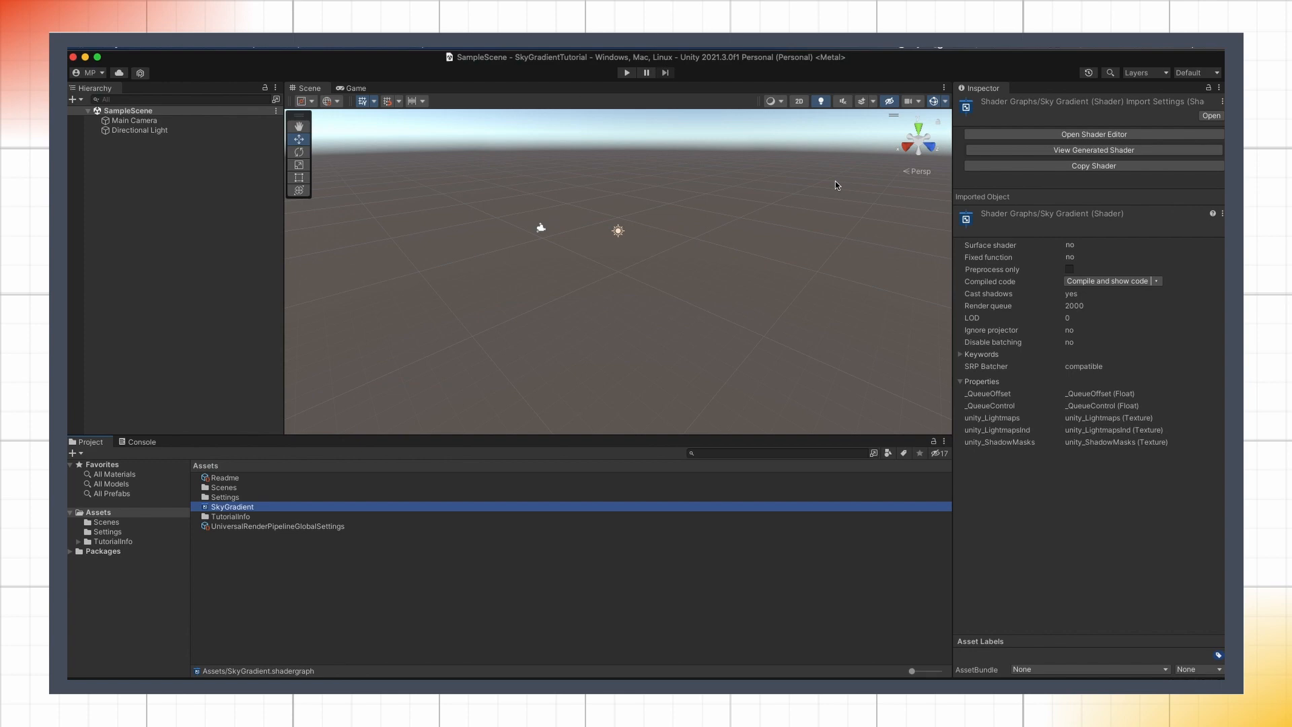
double_click(319, 511)
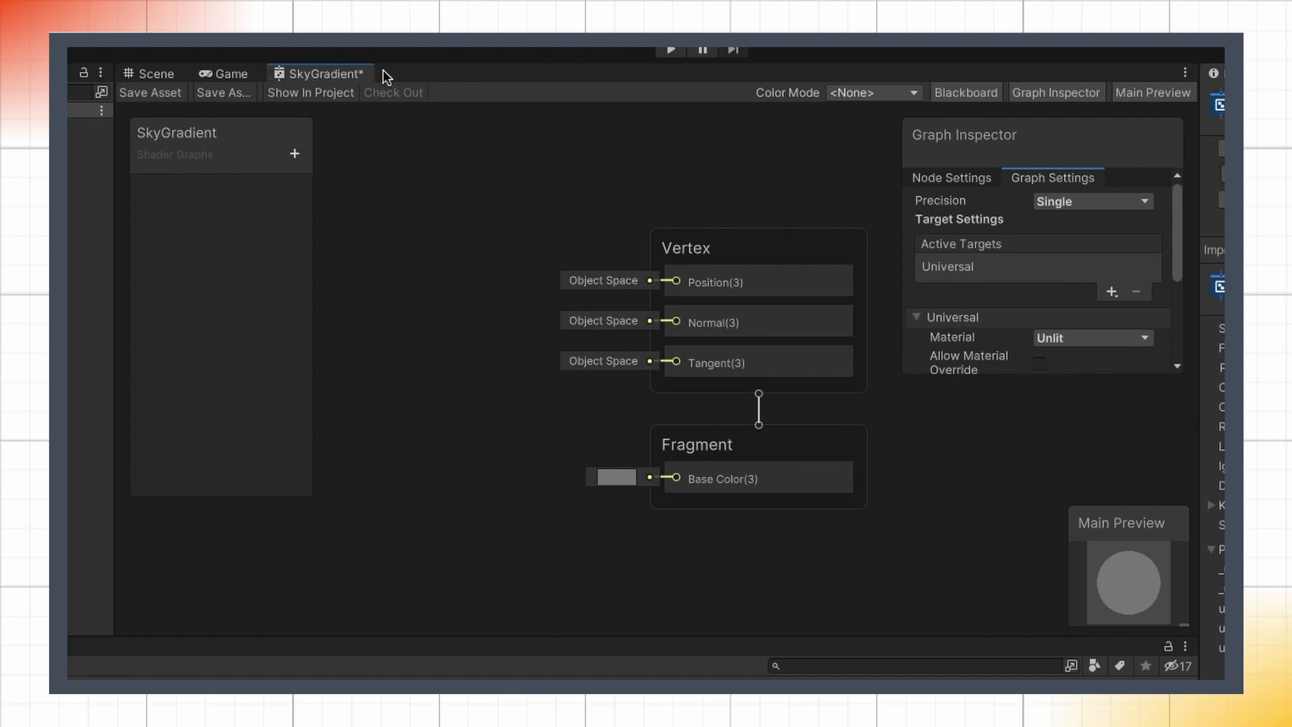
Step: Hide and show again the Blackboard and the Graph Inspector of the shader graph
left_click(967, 89)
left_click(967, 88)
left_click(1028, 88)
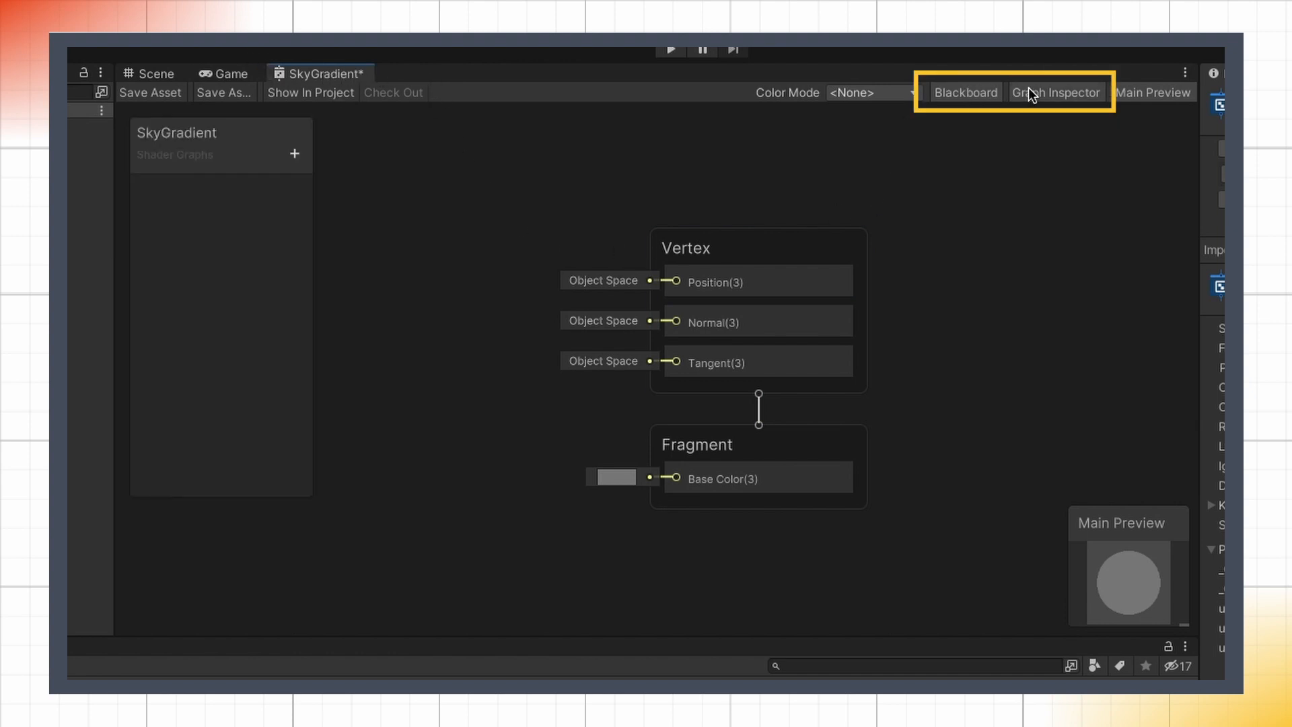
left_click(1029, 90)
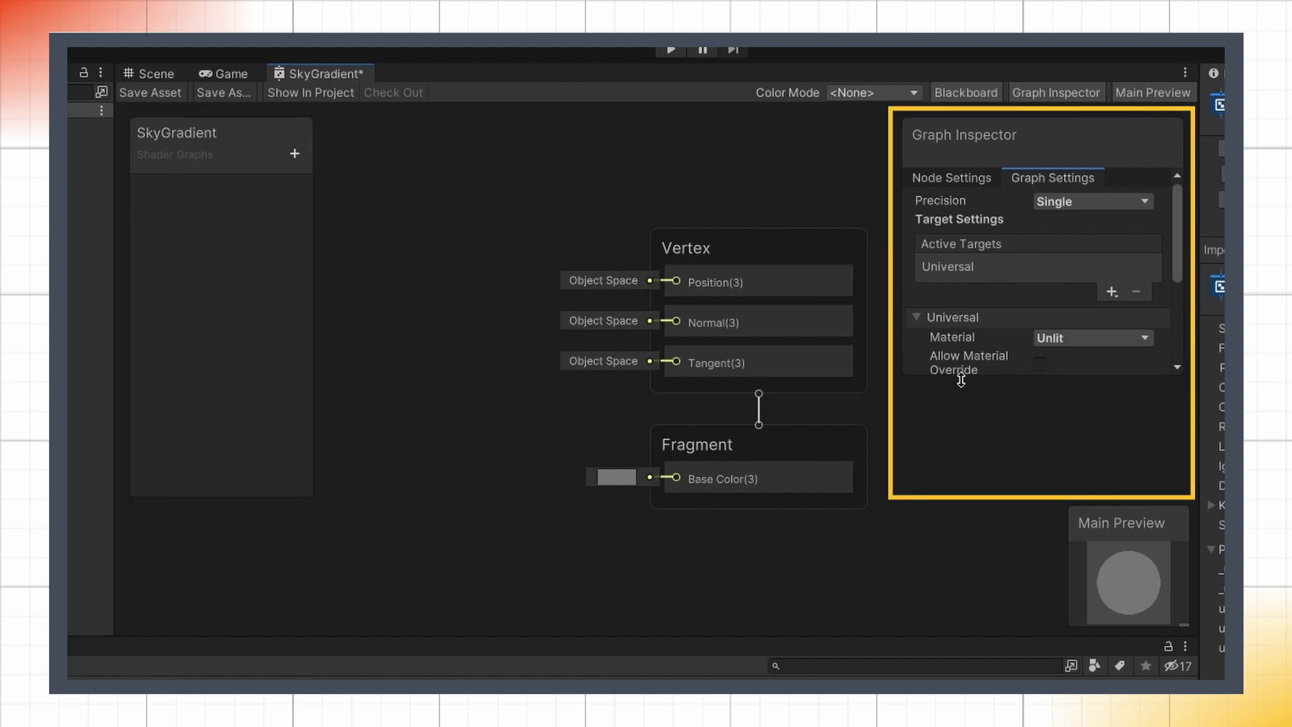
Step: Enlarge the Graph Inspector and turn off Cast Shadows in the graph's Universal target settings
left_click_drag(960, 374, 960, 483)
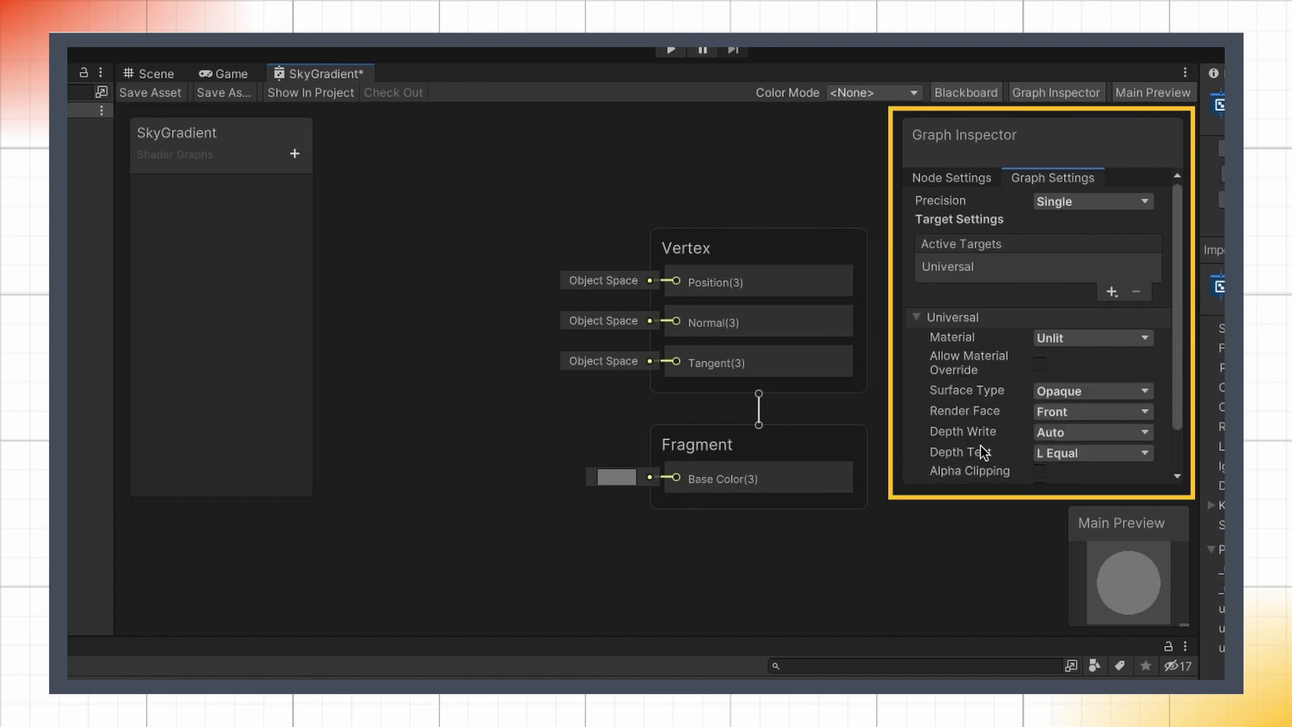
left_click(981, 177)
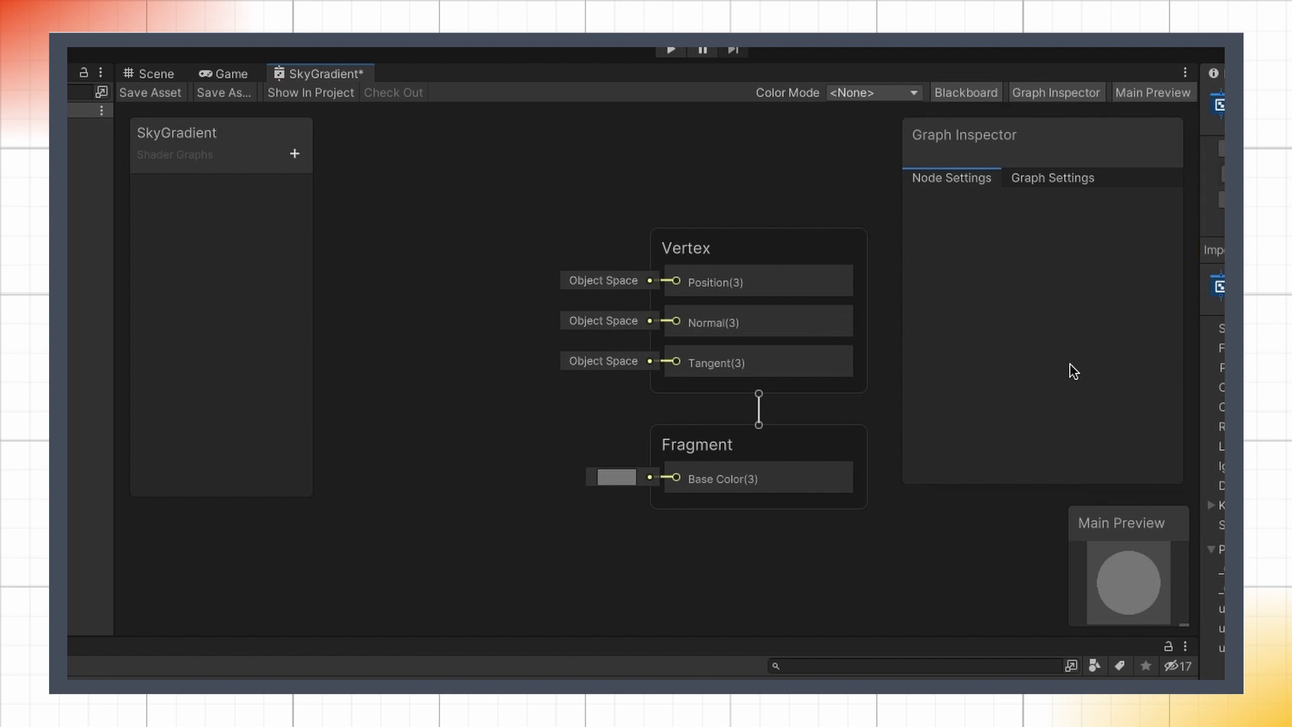
left_click(1059, 178)
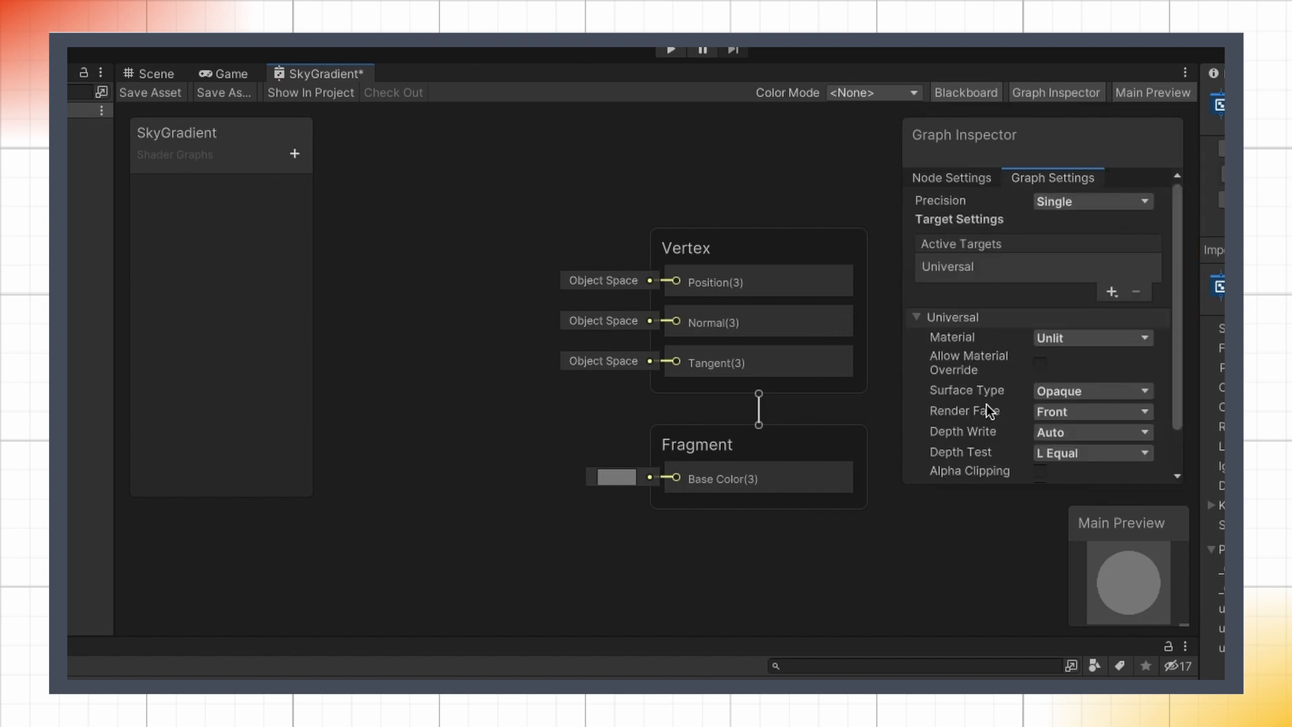
scroll(986, 404, "down", 2)
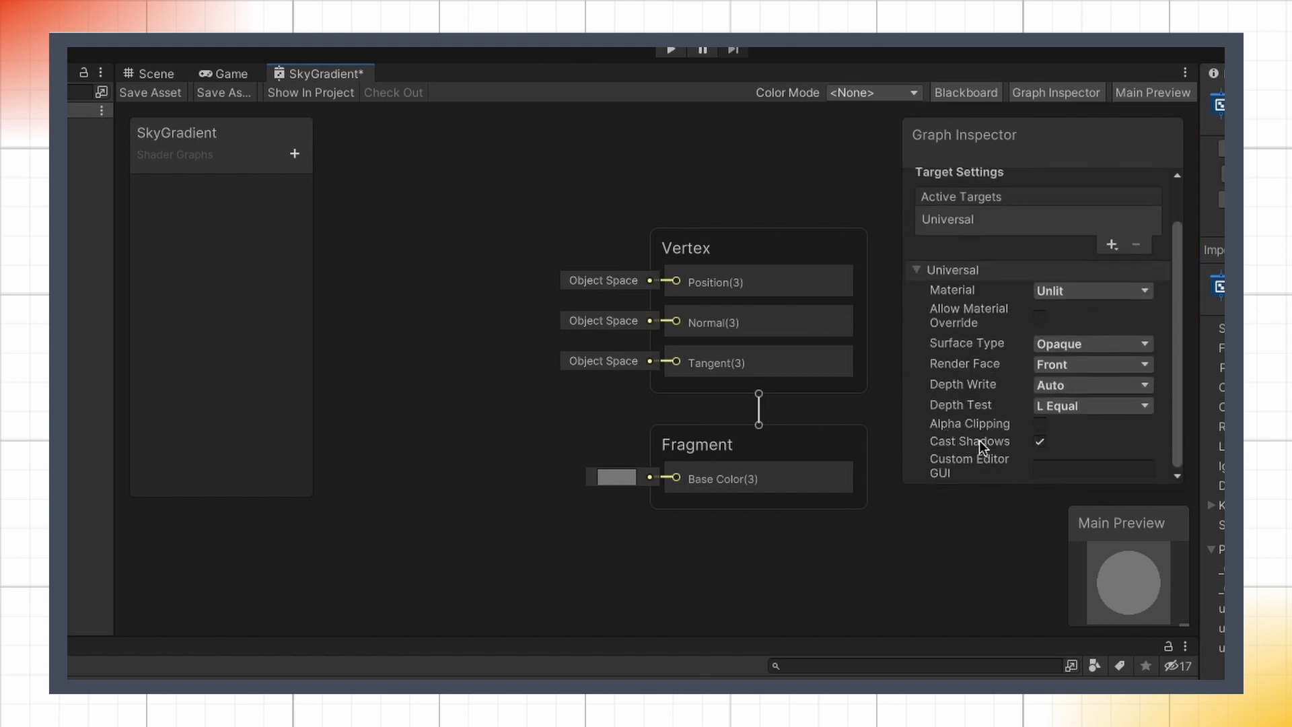
left_click(1038, 444)
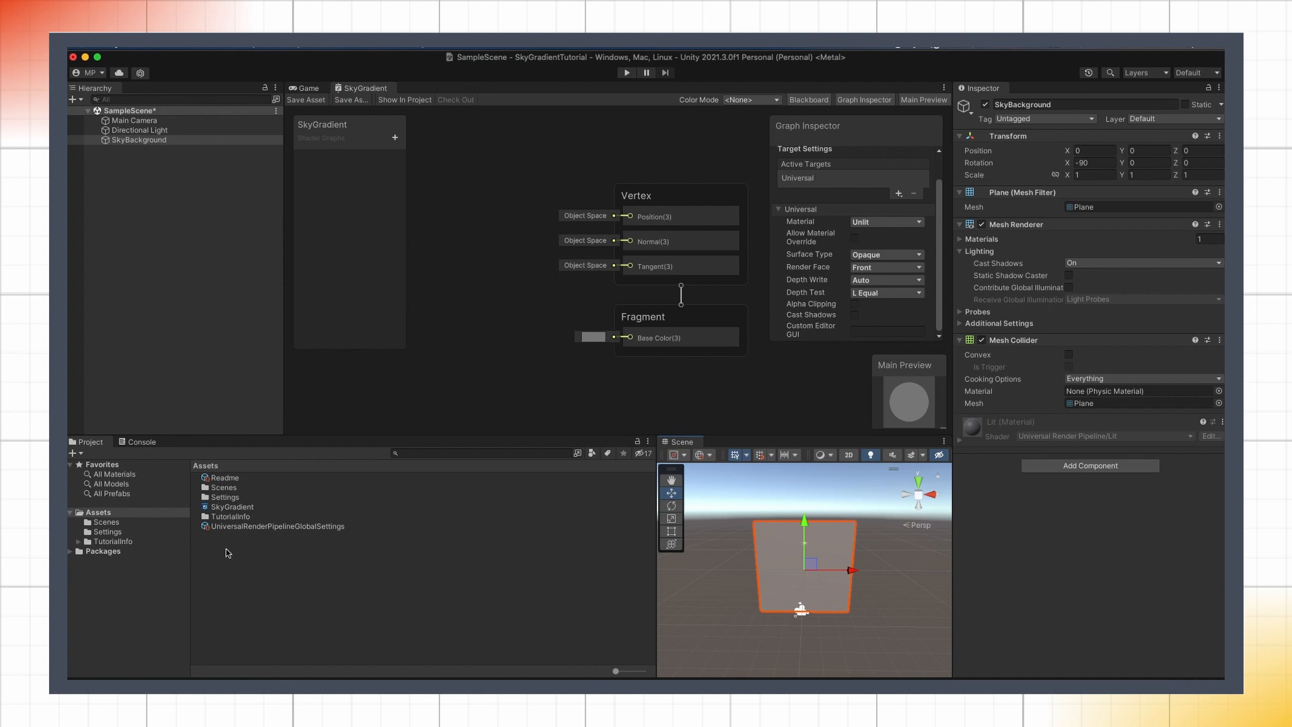
Step: Create a material from the SkyGradient shader graph and apply it to the SkyBackground plane in the scene
right_click(234, 506)
mouse_move(368, 383)
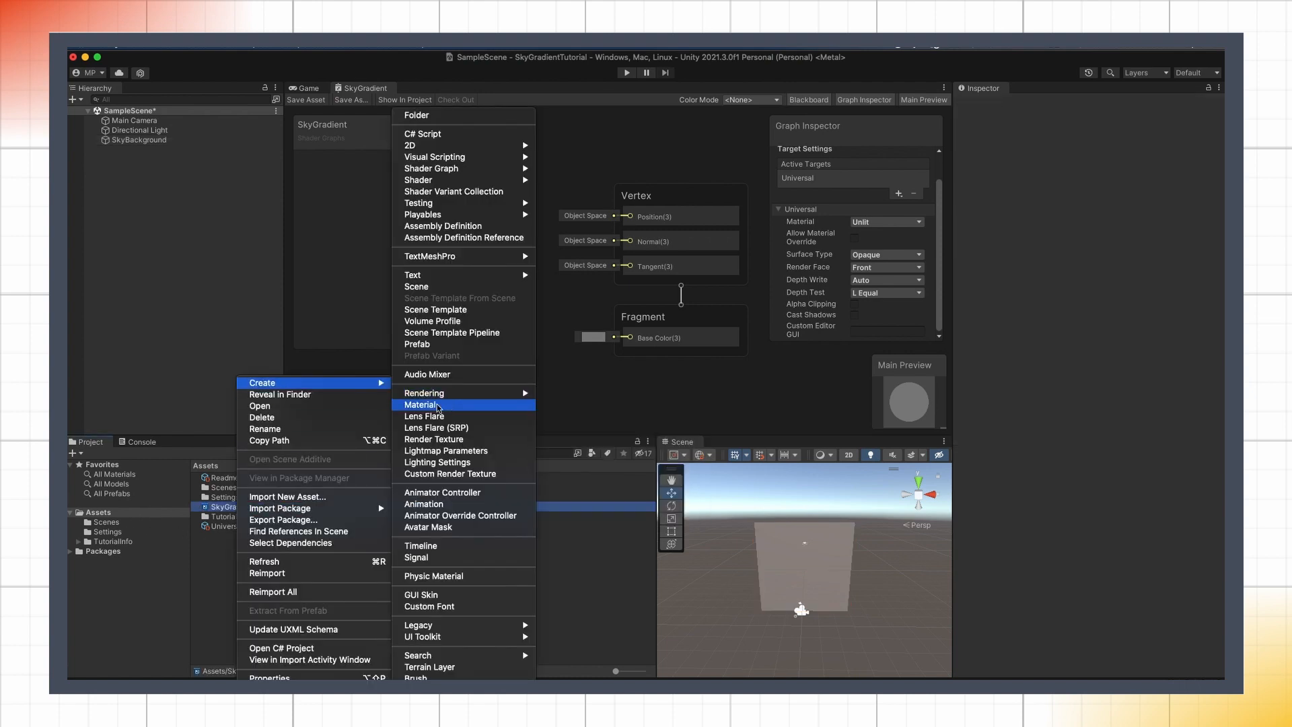
left_click(484, 406)
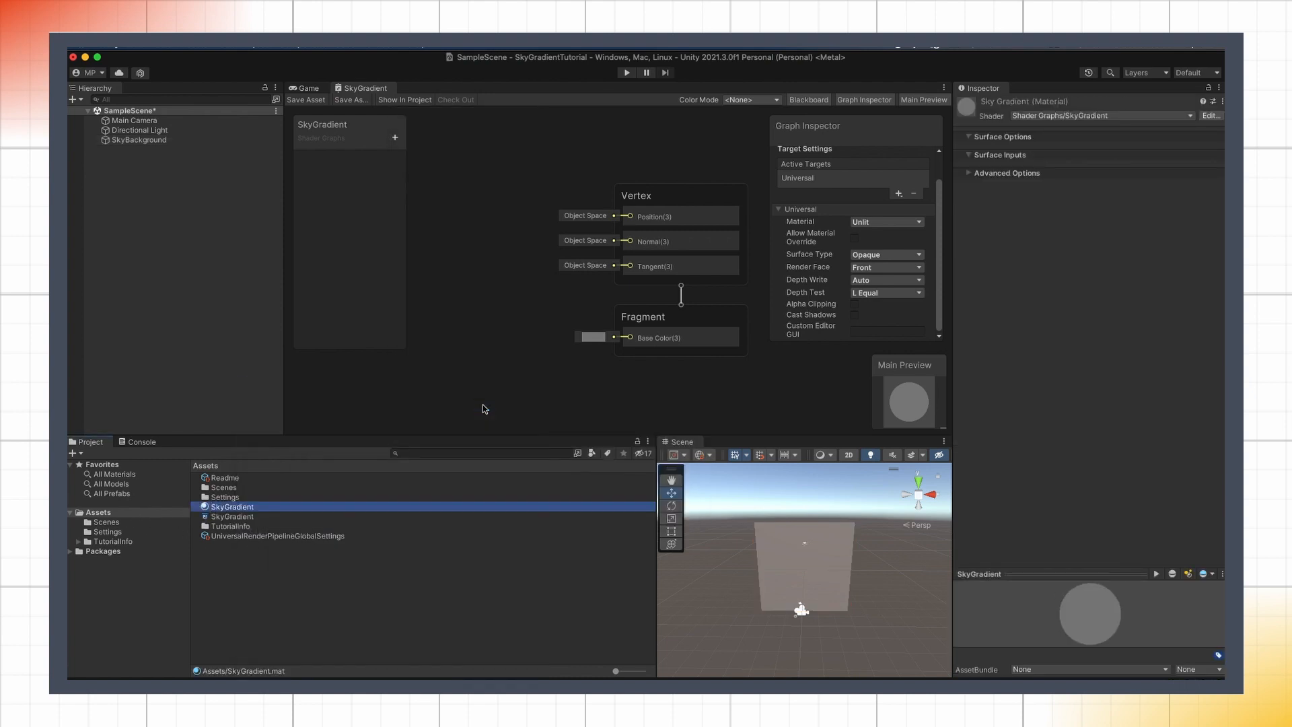
left_click_drag(483, 511, 790, 545)
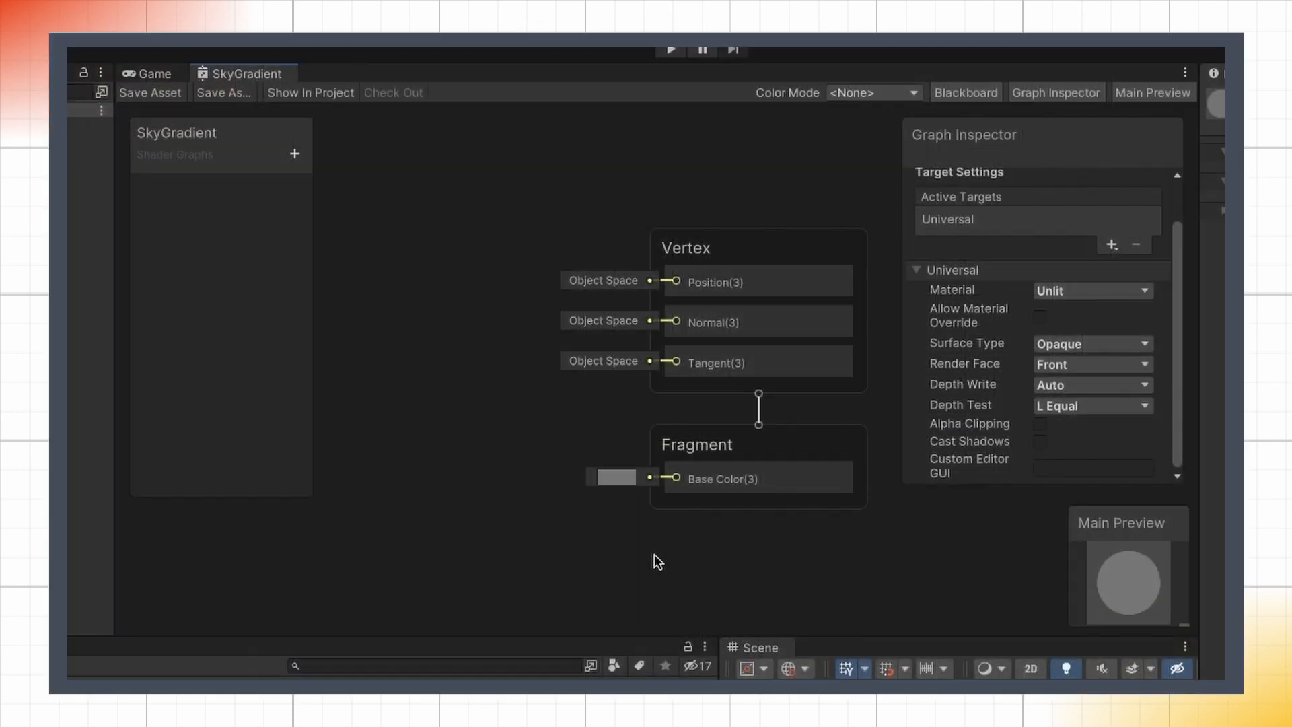
Step: Add two Color properties named TopColor and BottomColor to the SkyGradient shader graph
left_click(294, 154)
left_click(370, 270)
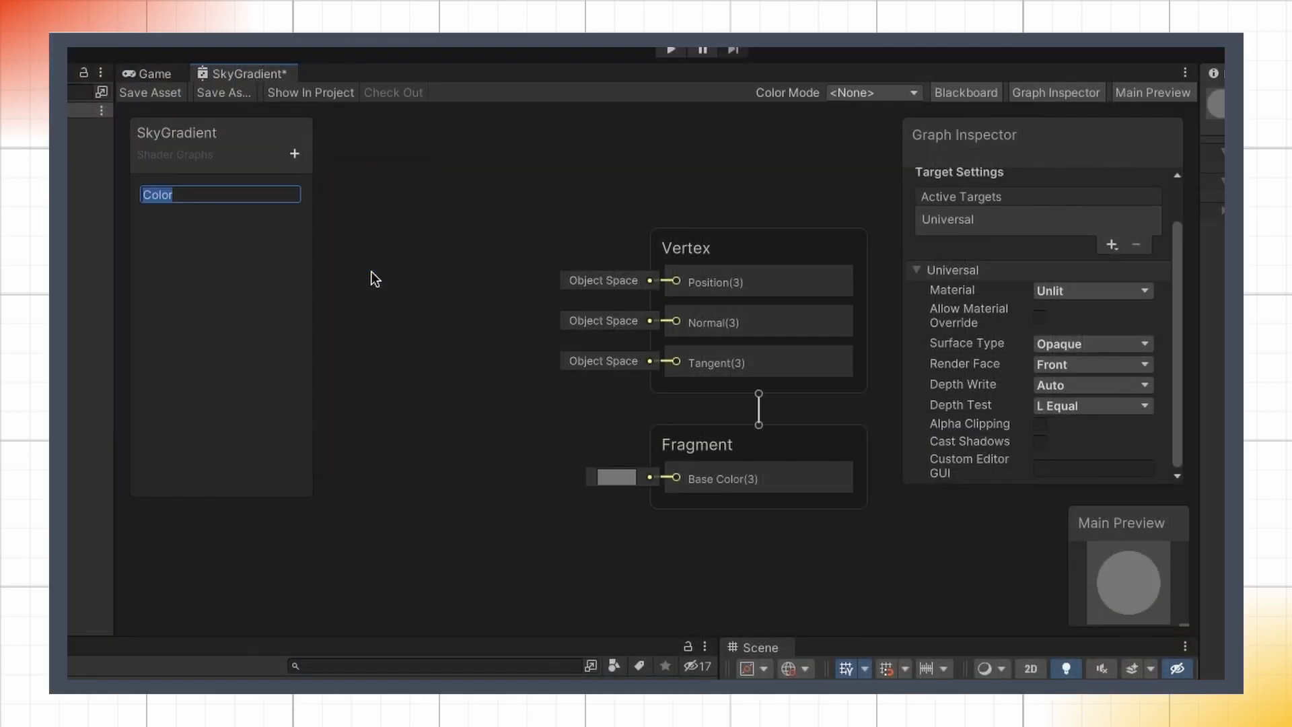
type("TopColor")
key("Return")
left_click(295, 154)
left_click(394, 272)
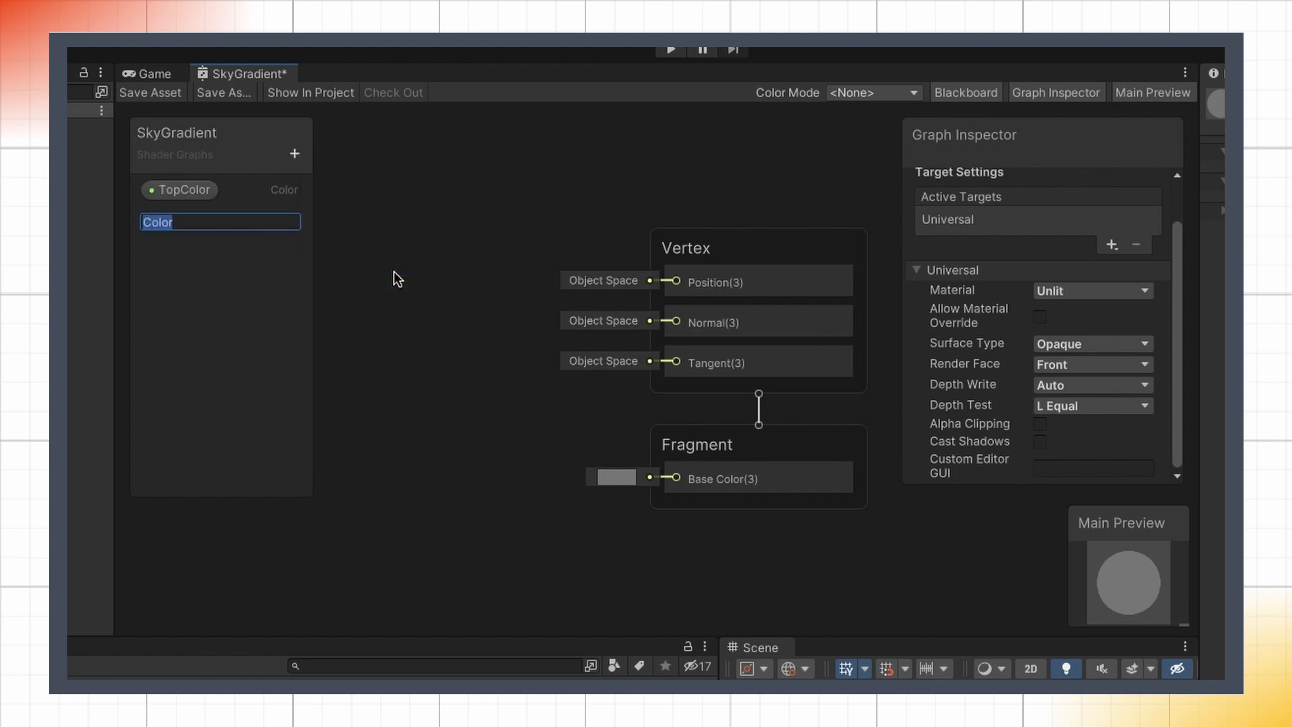
type("BottomColor")
key("Return")
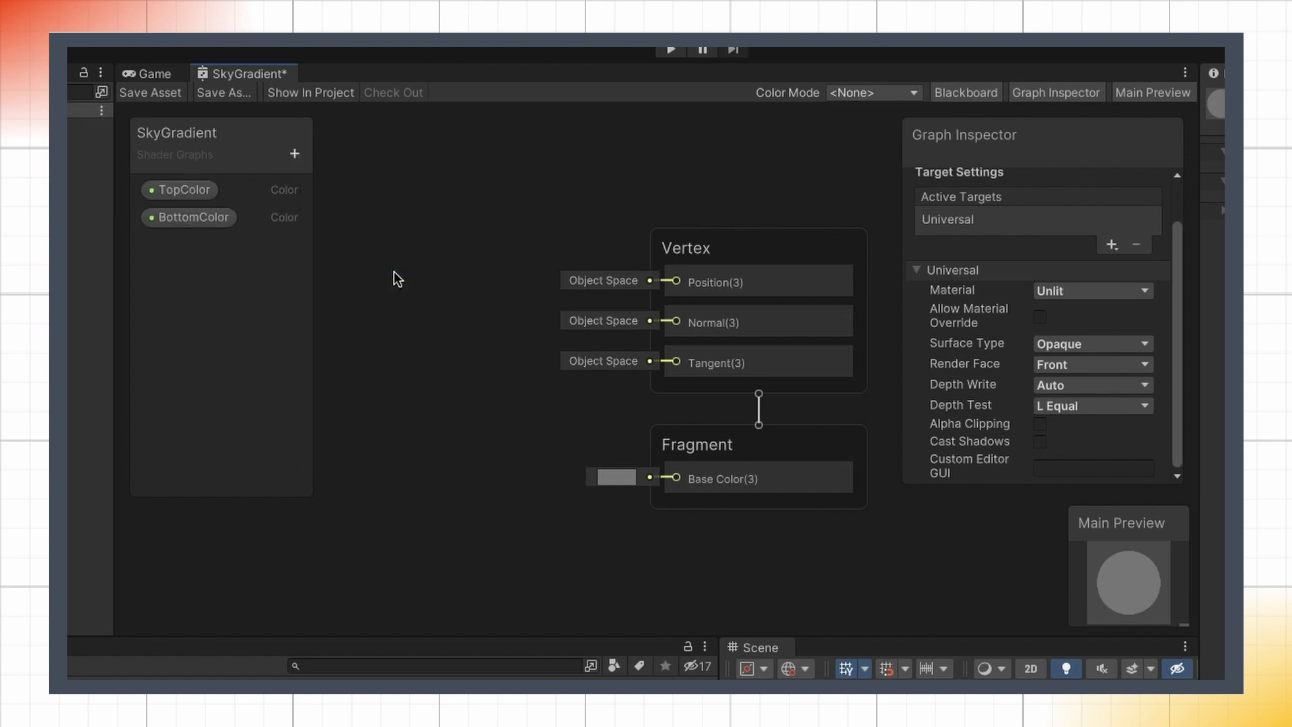
Step: Set the default colour of the TopColor property to white and select the BottomColor property
left_click(184, 191)
left_click(1070, 281)
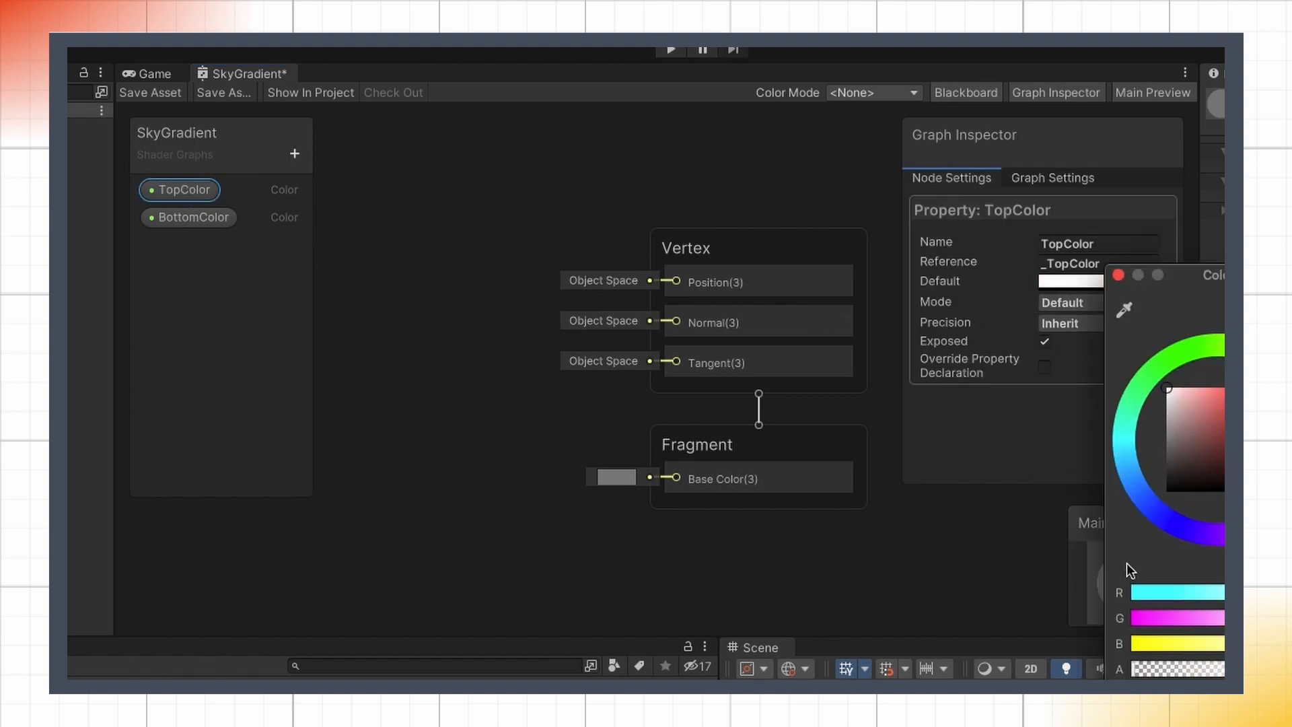
left_click(214, 214)
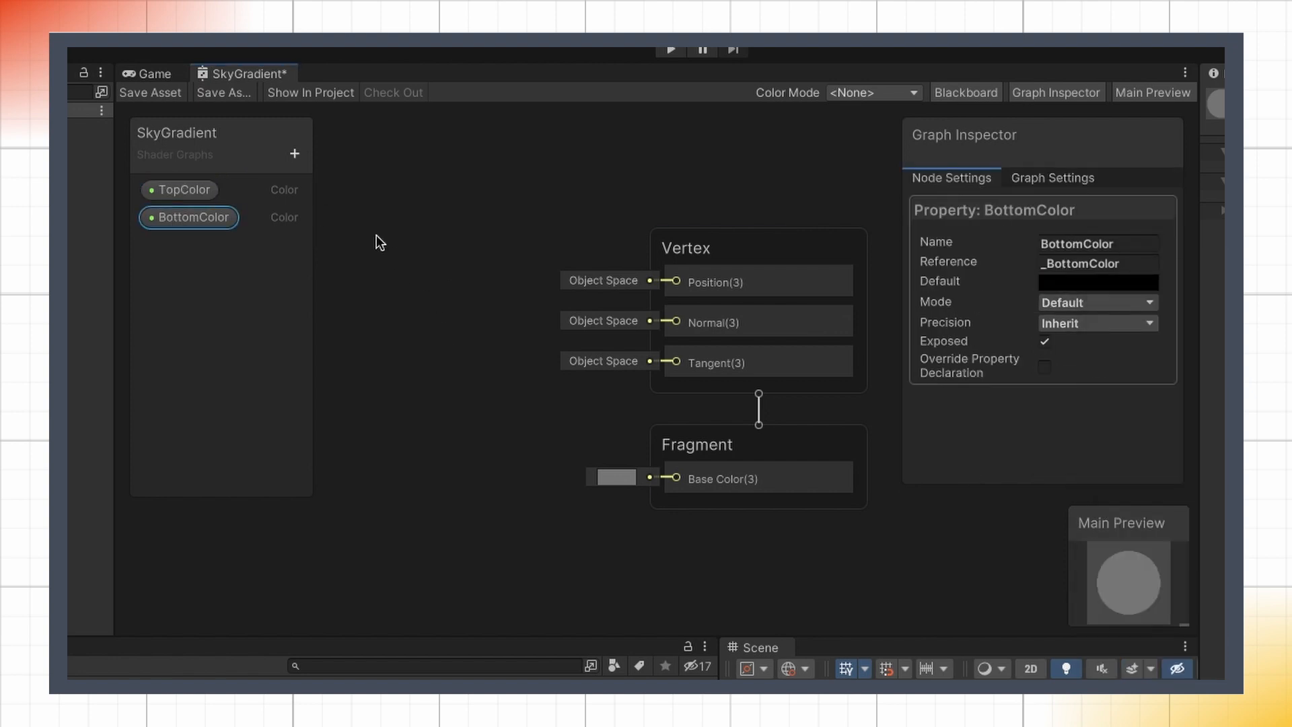
Step: Place the TopColor and BottomColor properties as nodes in the graph, beside the Fragment block
left_click_drag(183, 189, 382, 440)
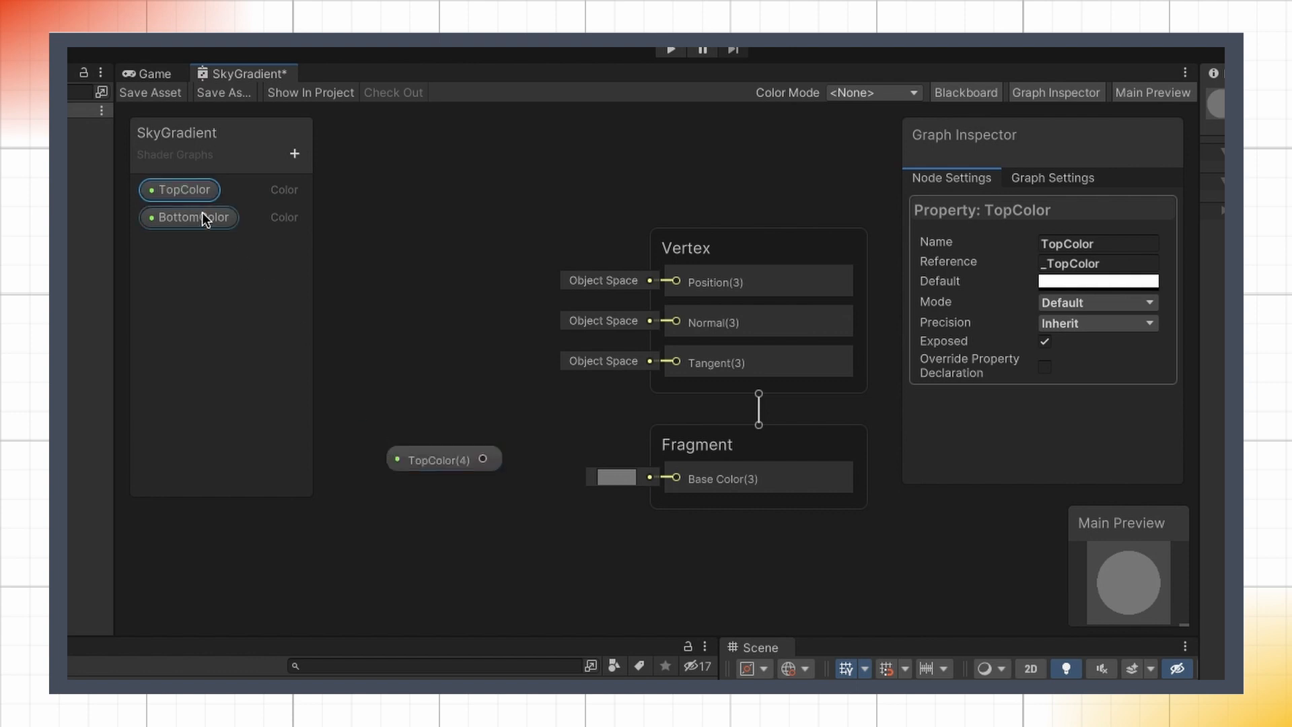
left_click_drag(202, 214, 424, 514)
left_click(656, 531)
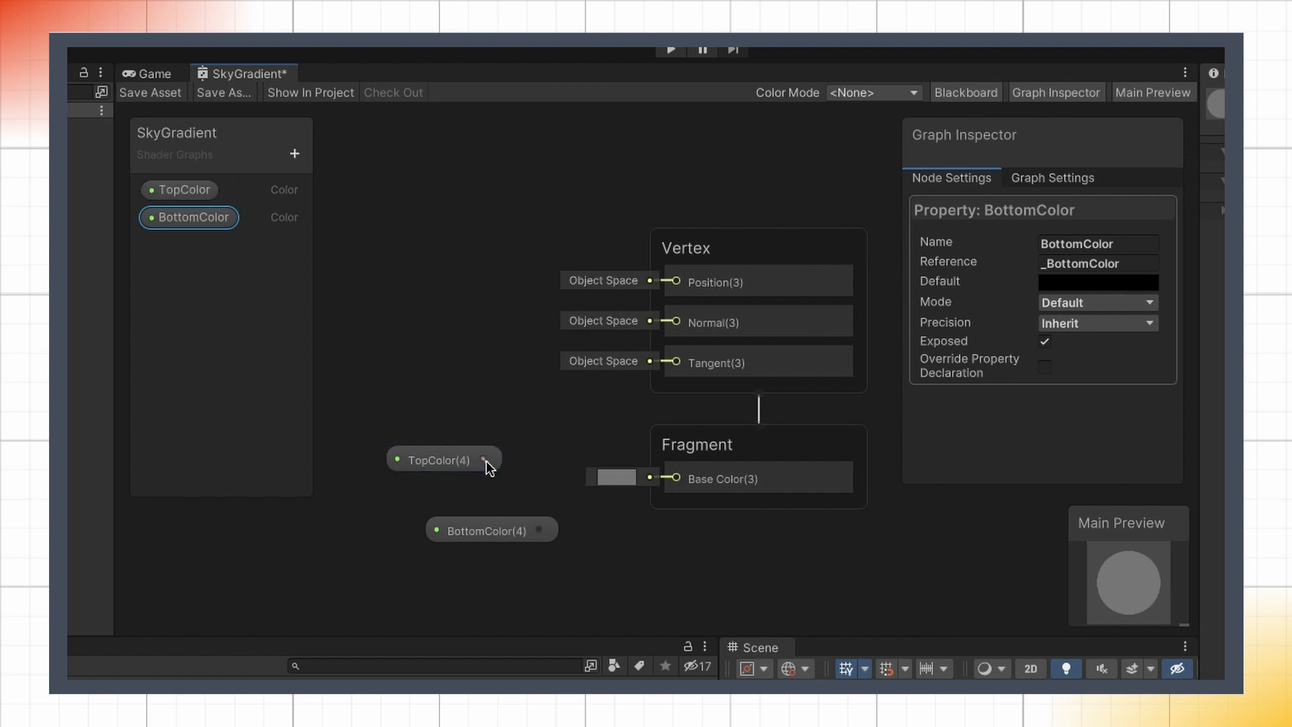
Step: Connect the TopColor node to the Fragment block's Base Color and save the shader graph asset
left_click_drag(483, 459, 680, 482)
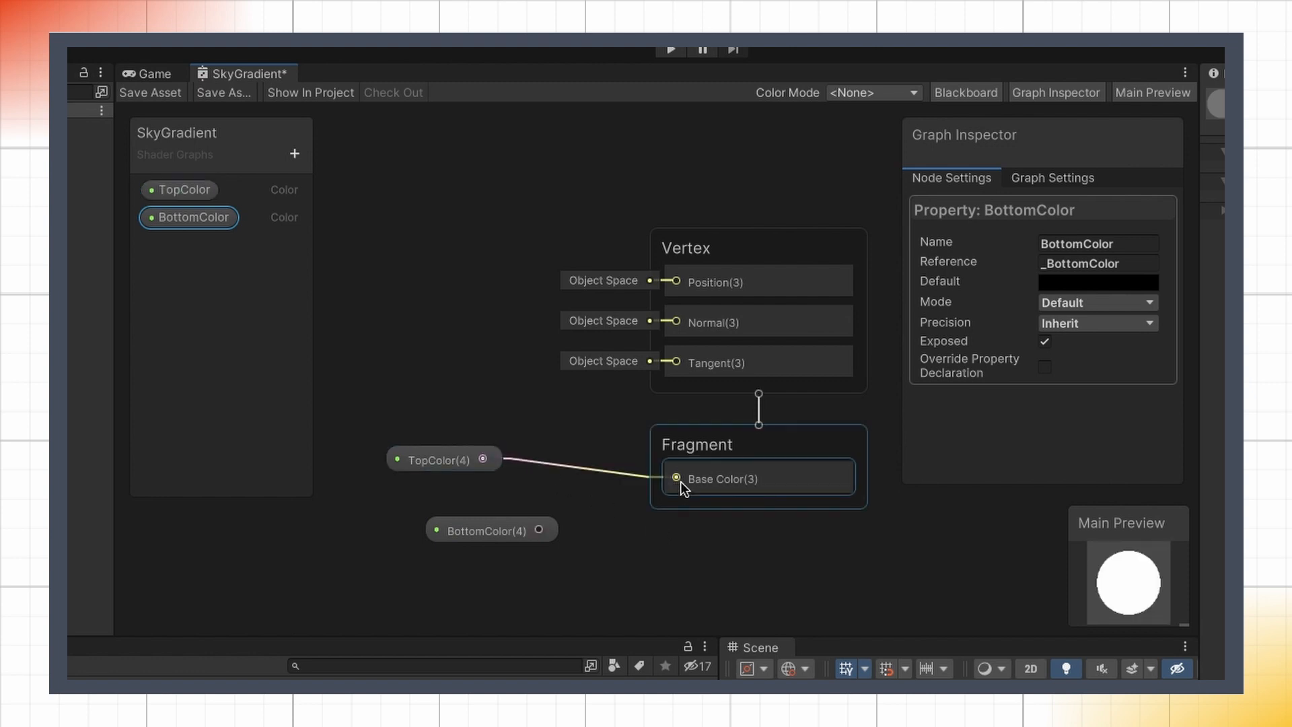
left_click(139, 94)
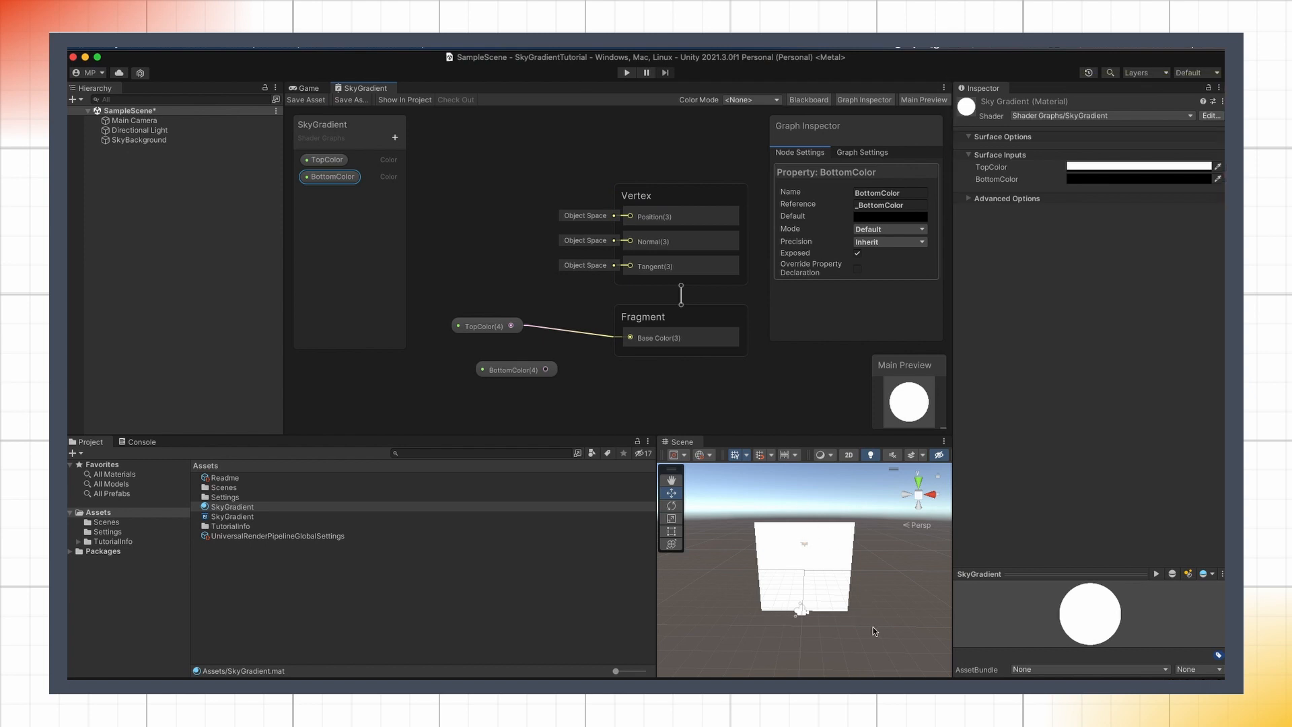
Step: Try red as the TopColor of the SkyGradient material
left_click(1107, 166)
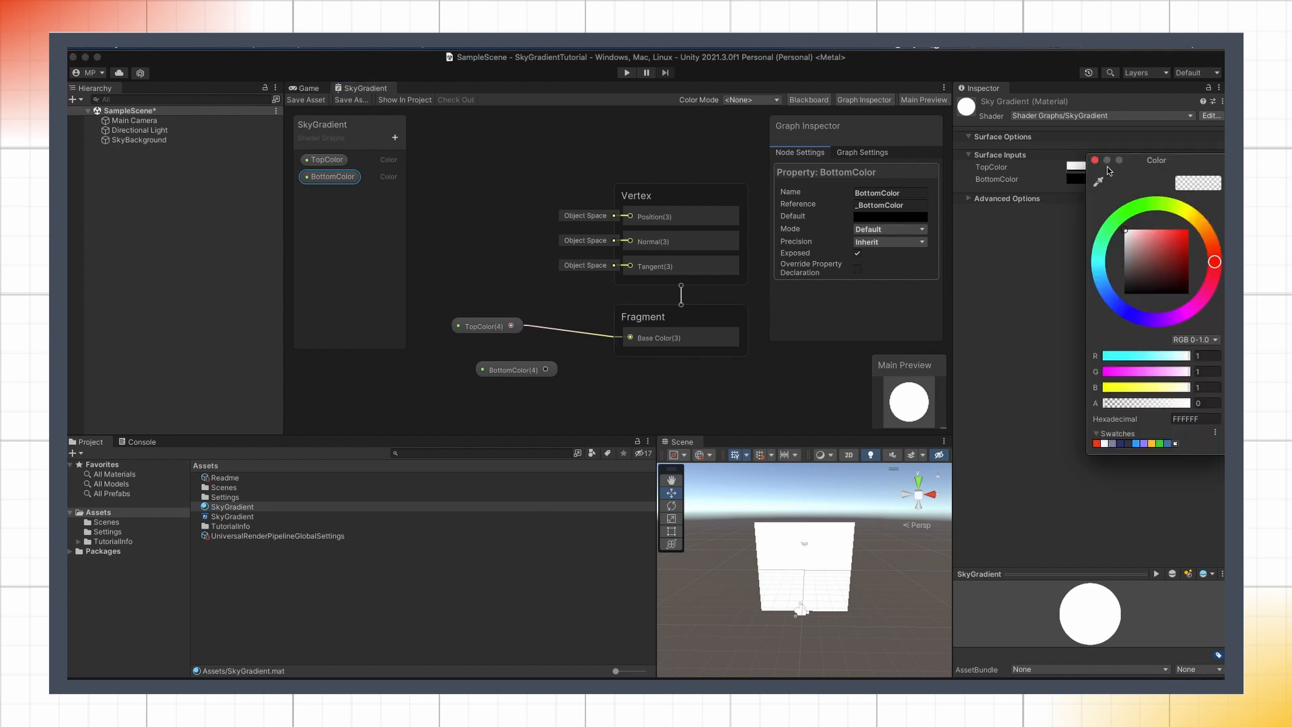
left_click_drag(1144, 235, 1182, 232)
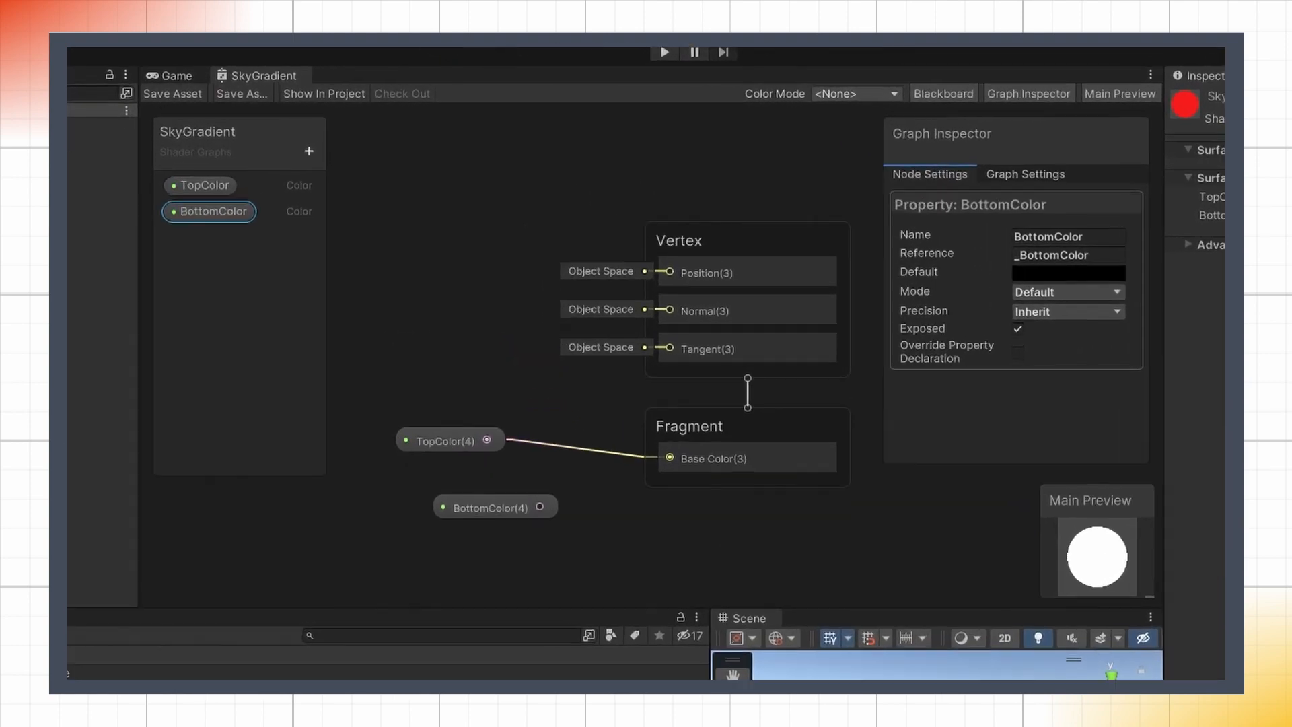
Step: Move the TopColor and BottomColor nodes away from the Fragment block to make room for more nodes
middle_click_drag(522, 409, 668, 415)
scroll(667, 414, "down", 2)
left_click_drag(706, 444, 542, 446)
left_click_drag(743, 497, 499, 431)
left_click(612, 349)
Step: Add a Lerp node between the color nodes and the Fragment block
right_click(613, 351)
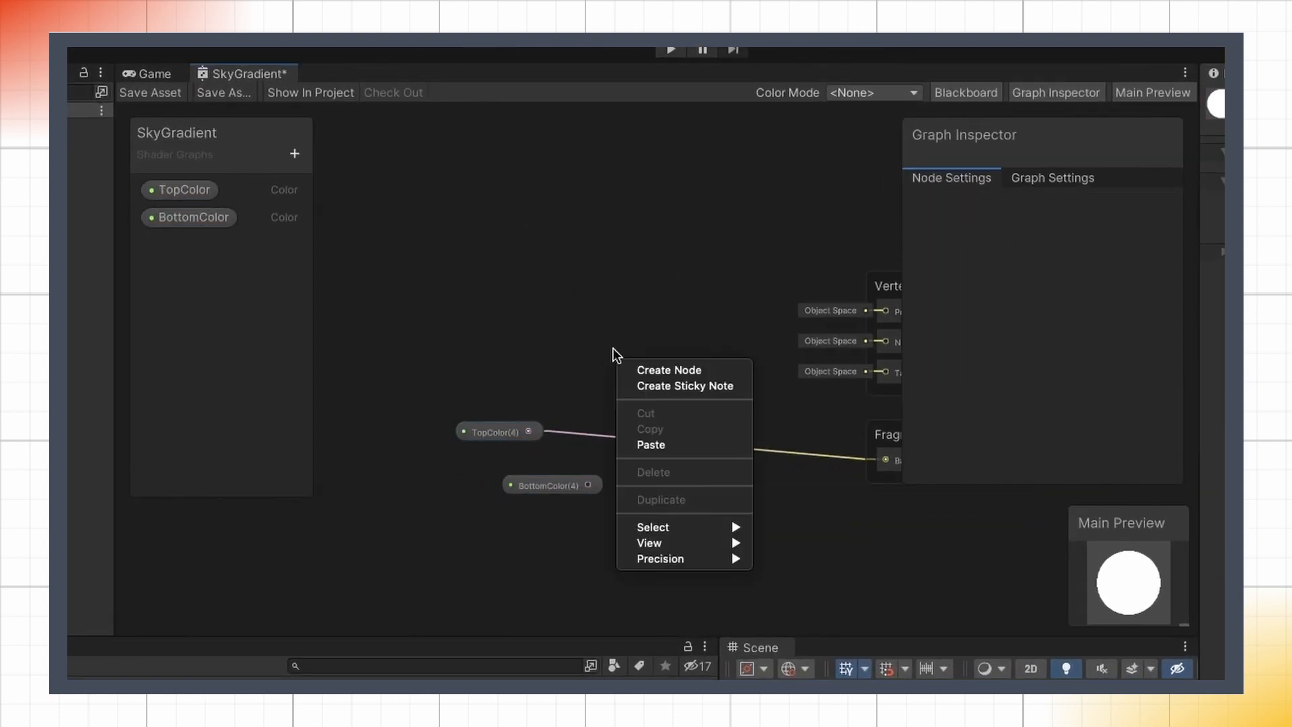
left_click(658, 369)
type("lerp")
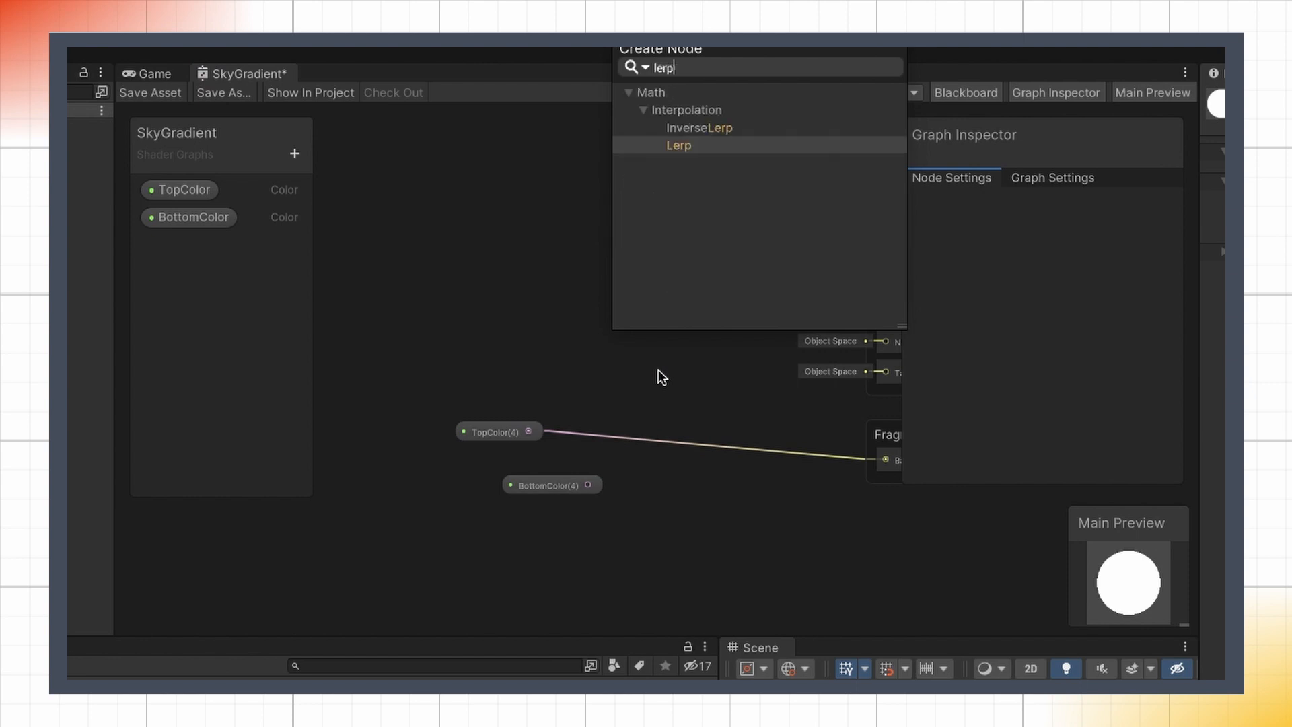
left_click(718, 144)
Step: Rearrange the color nodes and connect BottomColor to the Lerp node's A input and TopColor to its B input
left_click_drag(549, 485, 414, 485)
left_click_drag(486, 436, 624, 410)
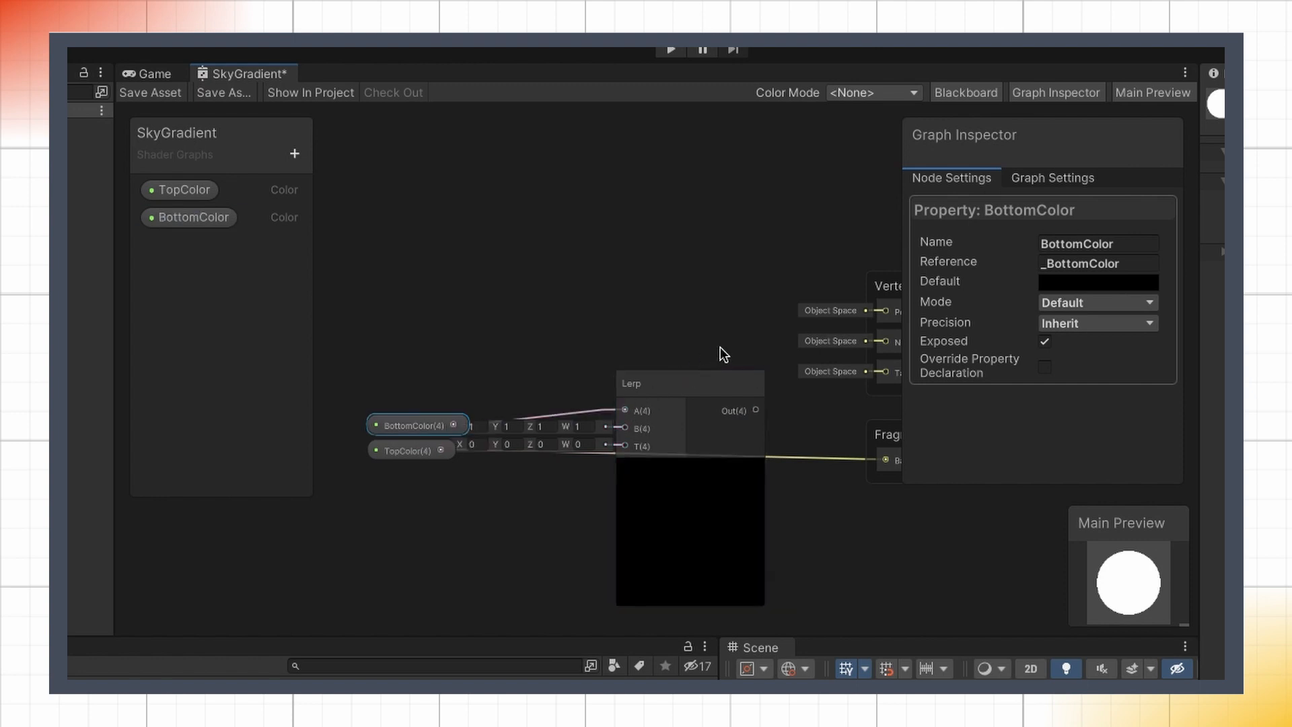
left_click_drag(441, 449, 632, 425)
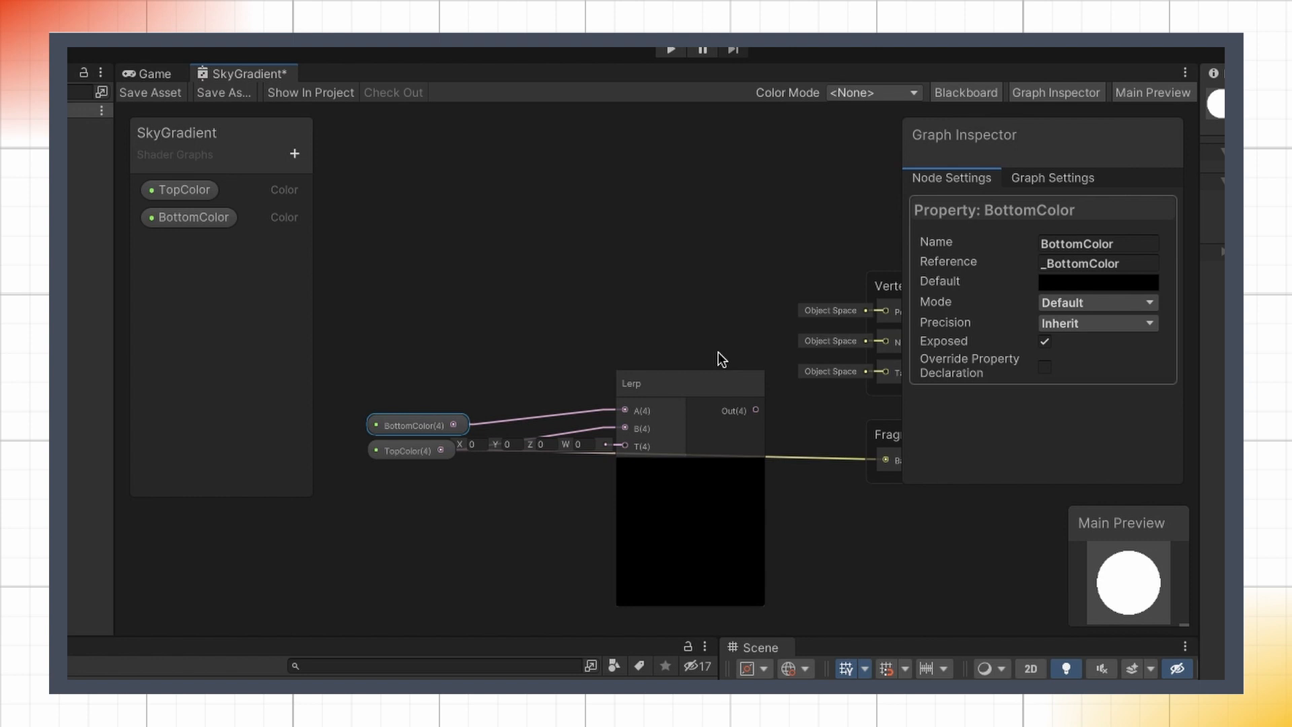
left_click(541, 359)
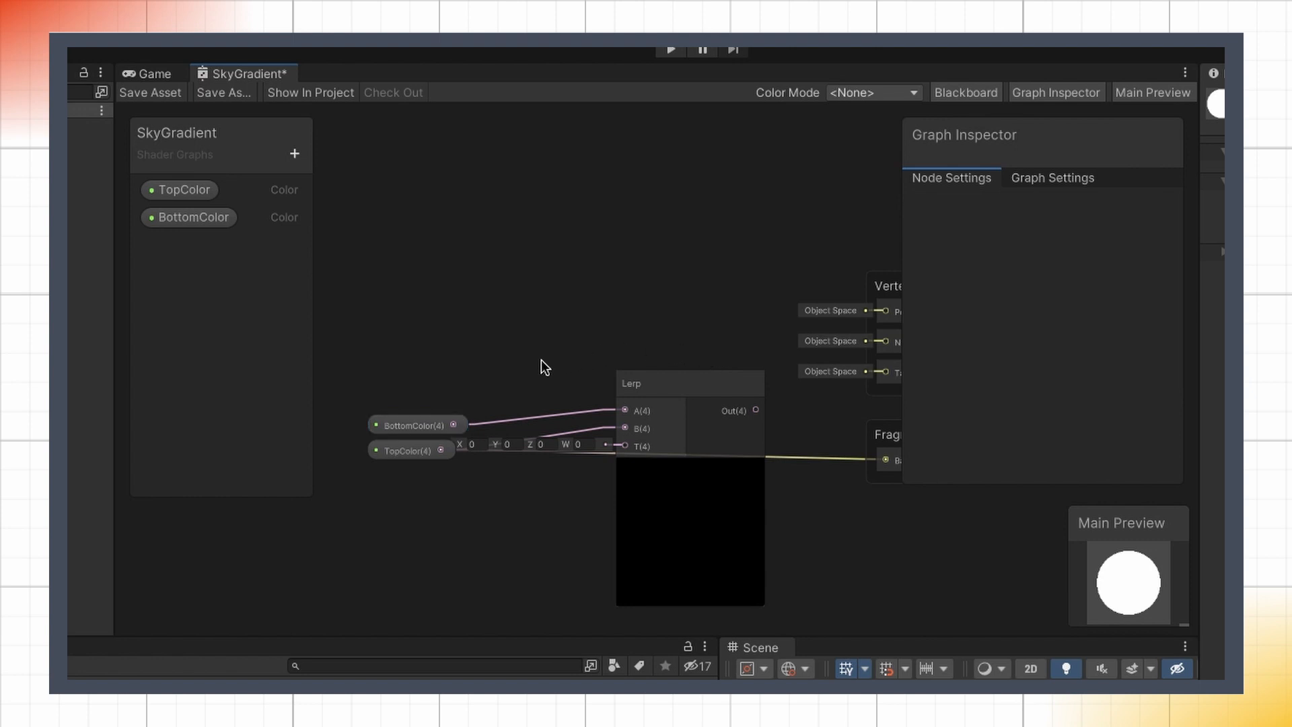
Step: Add a UV node and position it below the BottomColor and TopColor nodes
middle_click_drag(544, 345, 597, 259)
right_click(420, 430)
left_click(465, 447)
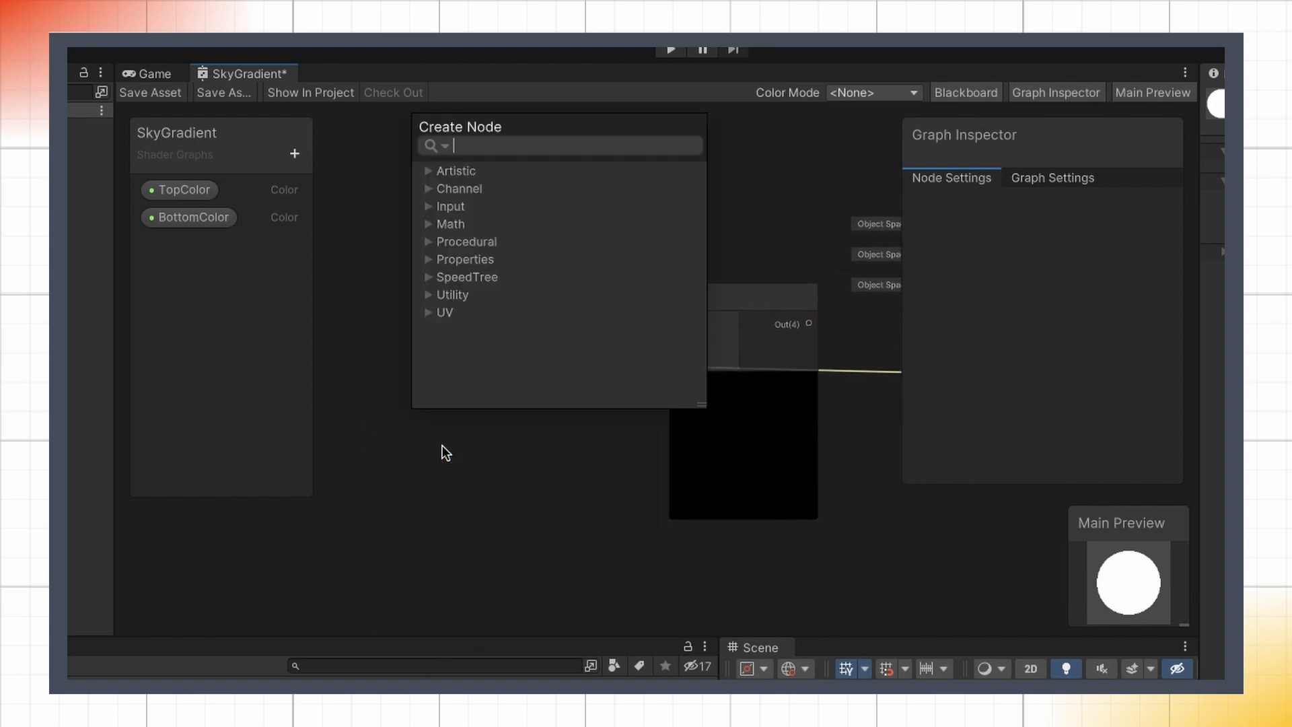
type("uv")
key("Return")
left_click(492, 536)
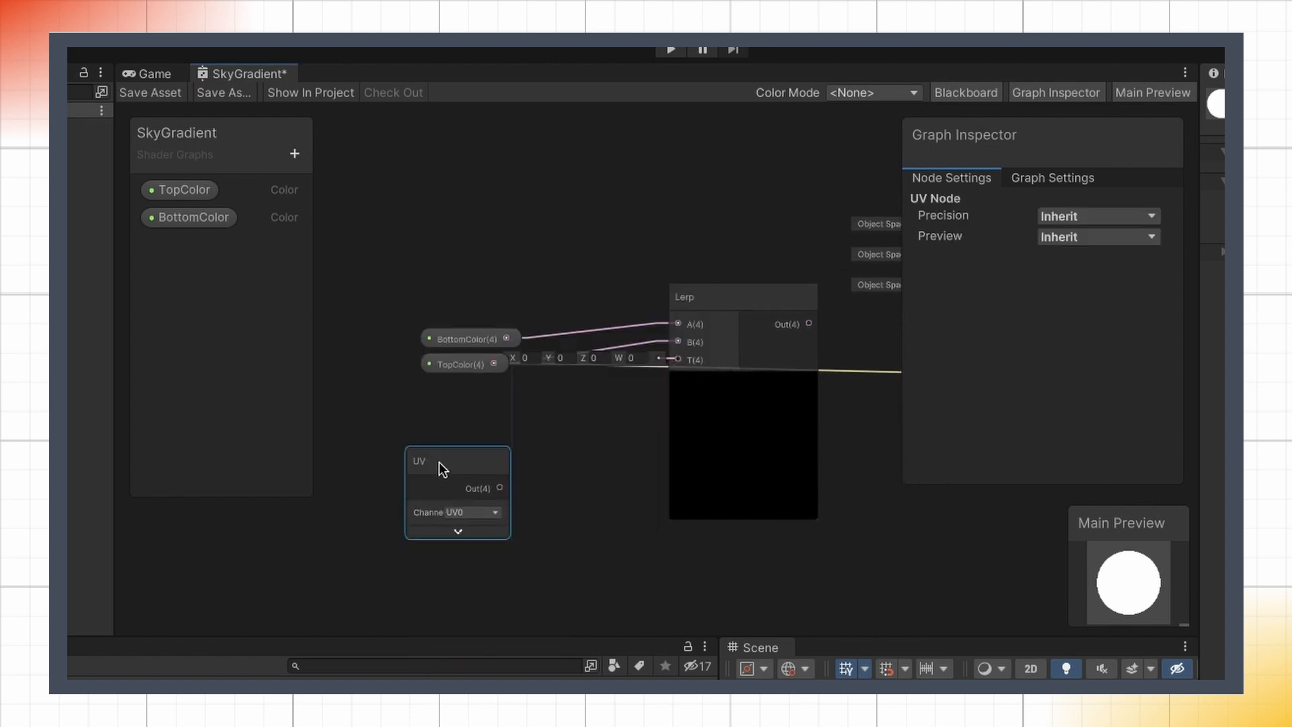
left_click_drag(441, 467, 369, 454)
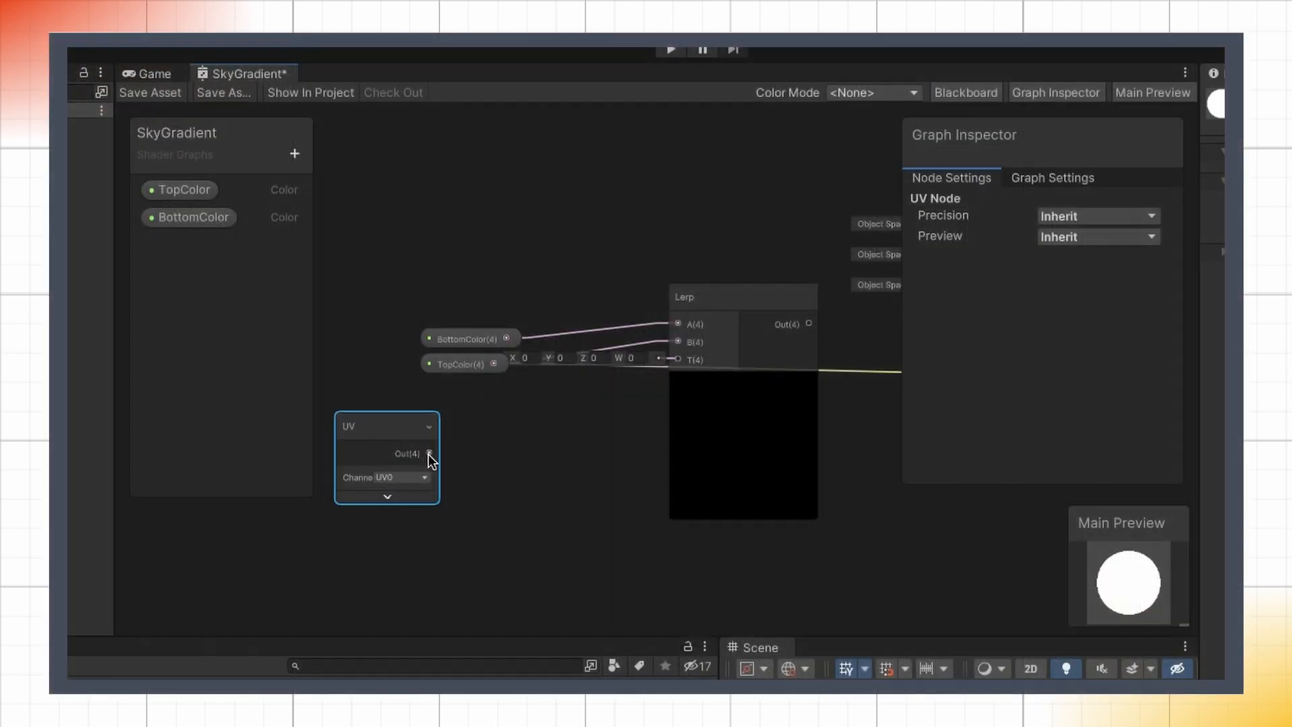
Step: Add a Split node fed by the UV output and connect its G output to the Lerp node's T input
left_click_drag(429, 454, 478, 450)
type("spl")
key("Return")
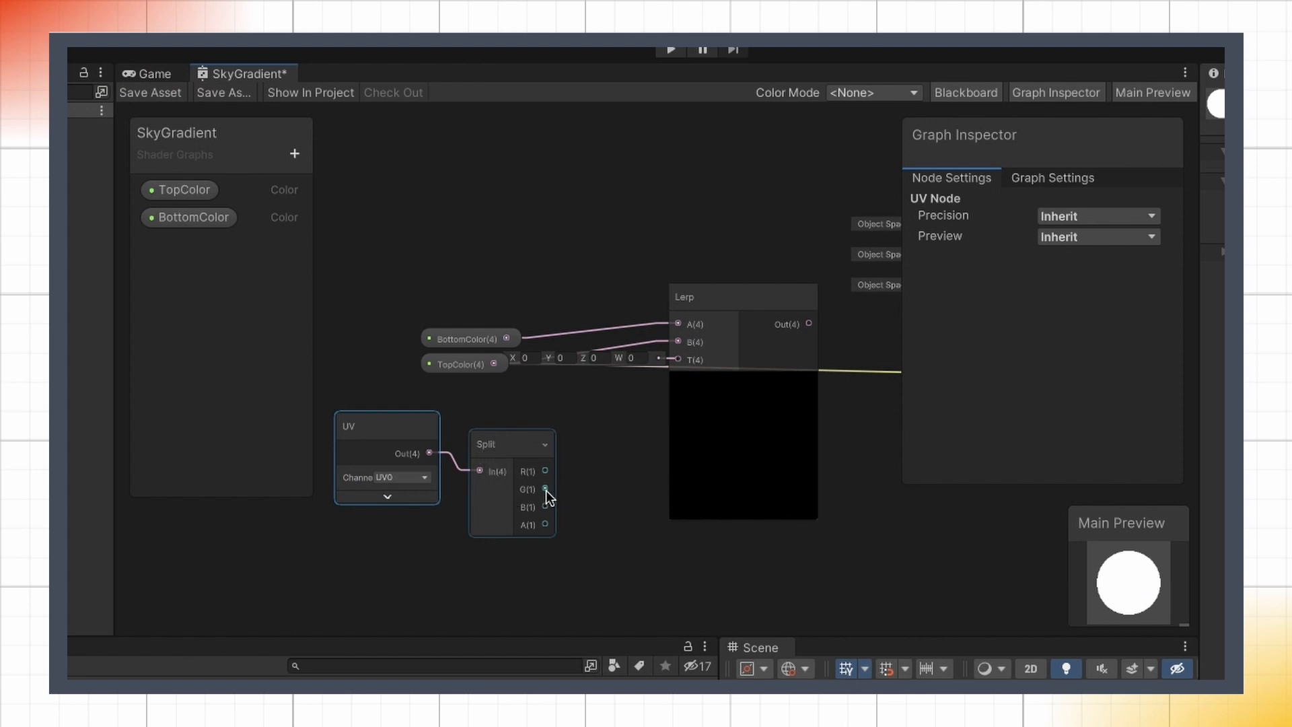
left_click_drag(546, 490, 689, 359)
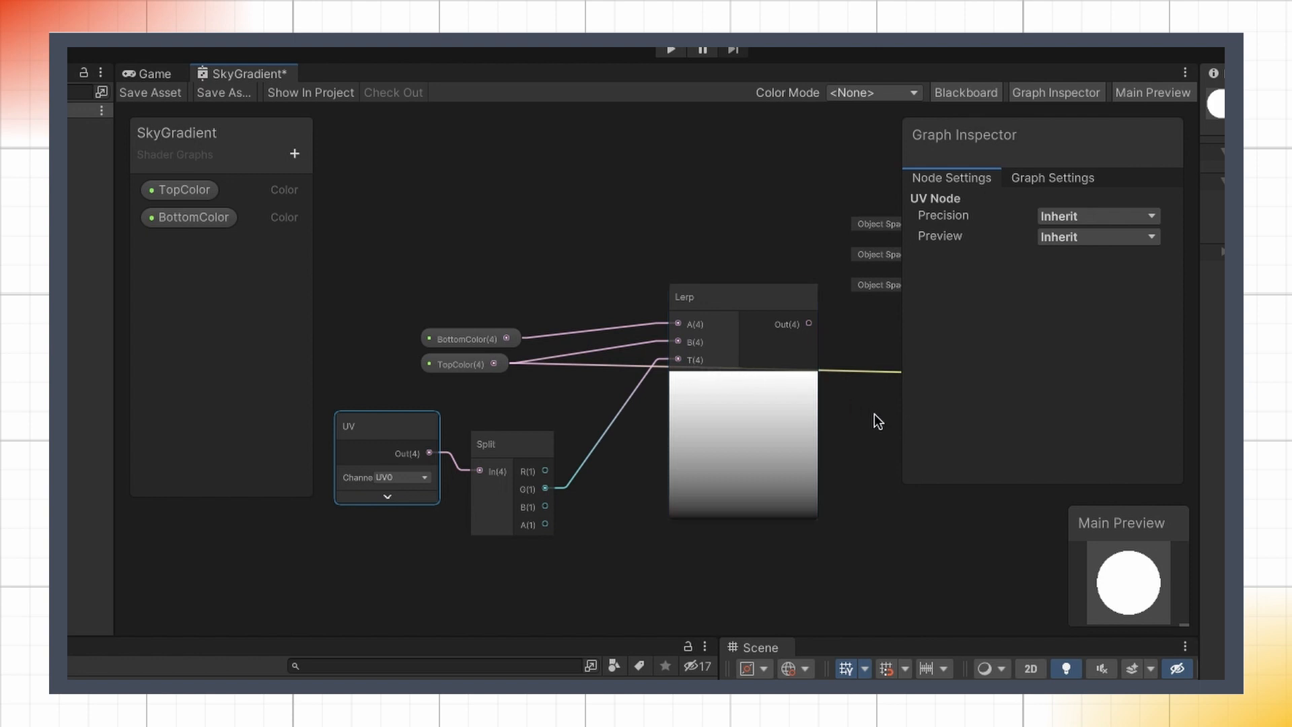
Step: Connect the Lerp node's output to the Fragment block's Base Color
middle_click_drag(849, 414, 713, 437)
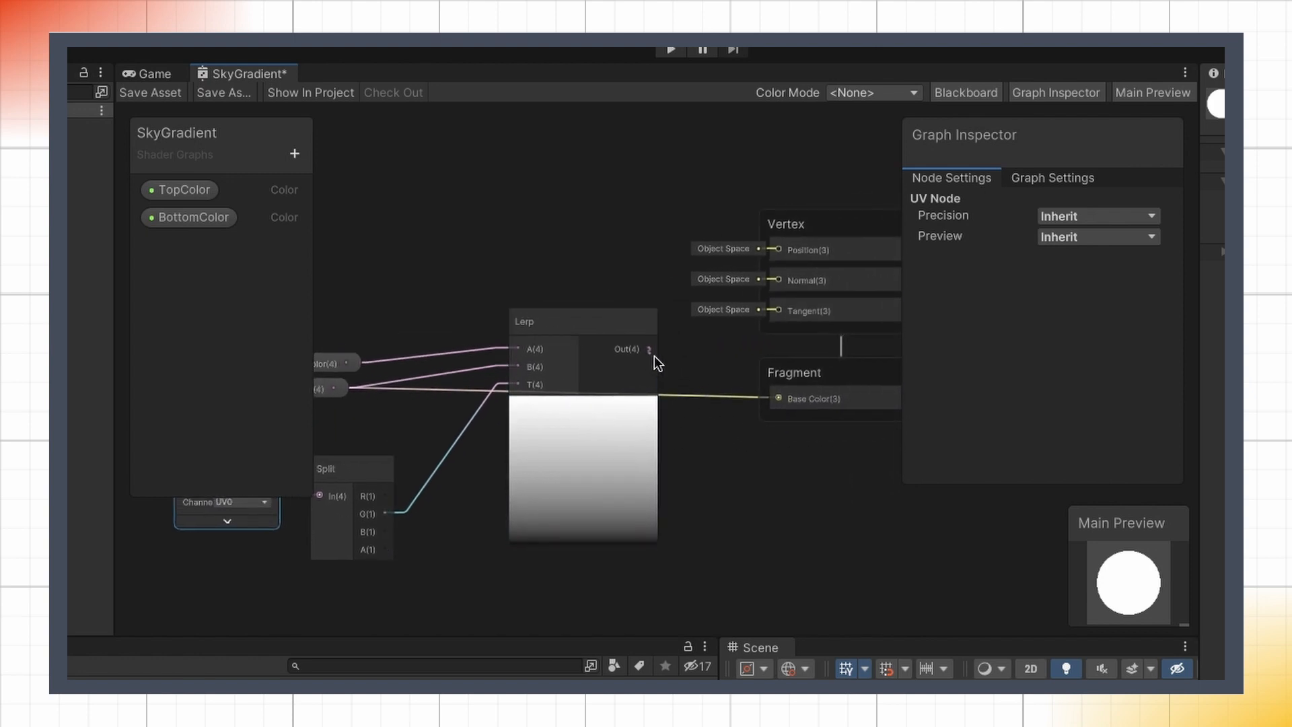
left_click_drag(650, 349, 775, 399)
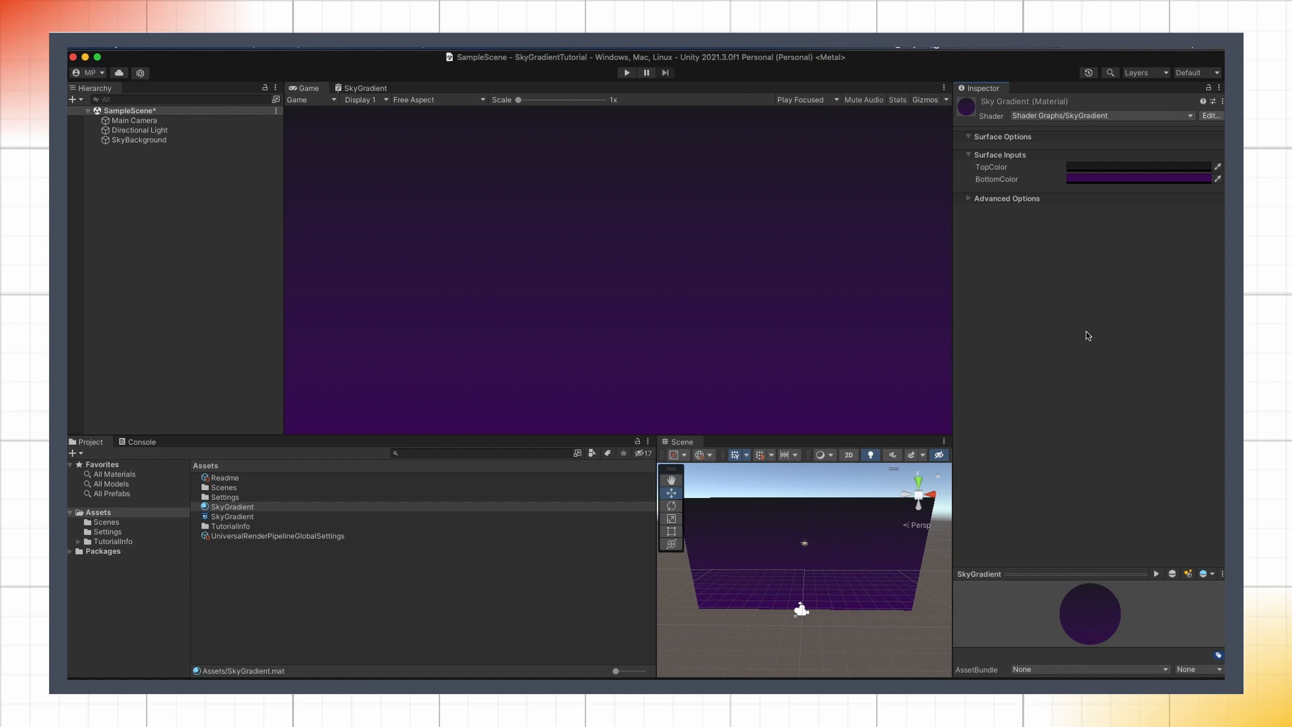
Step: Change the SkyGradient graph's Universal target material to Sprite Unlit and save the shader asset
left_click(359, 88)
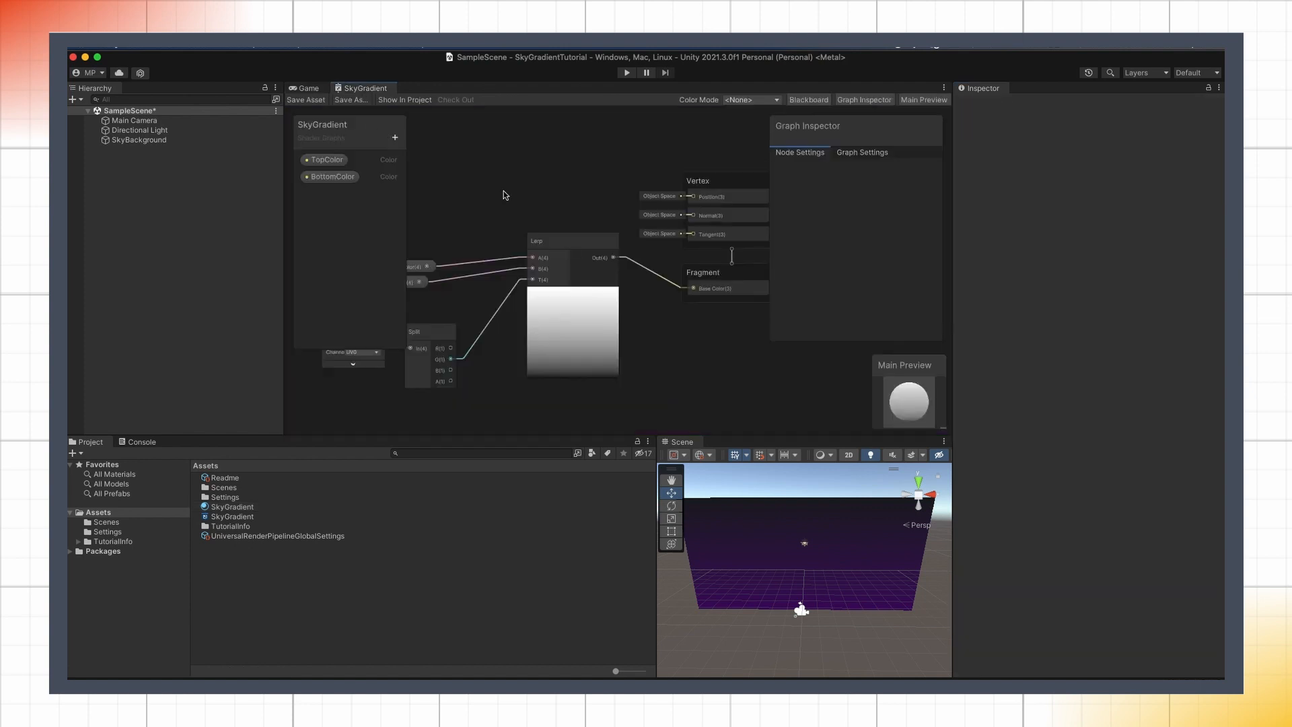
left_click(854, 154)
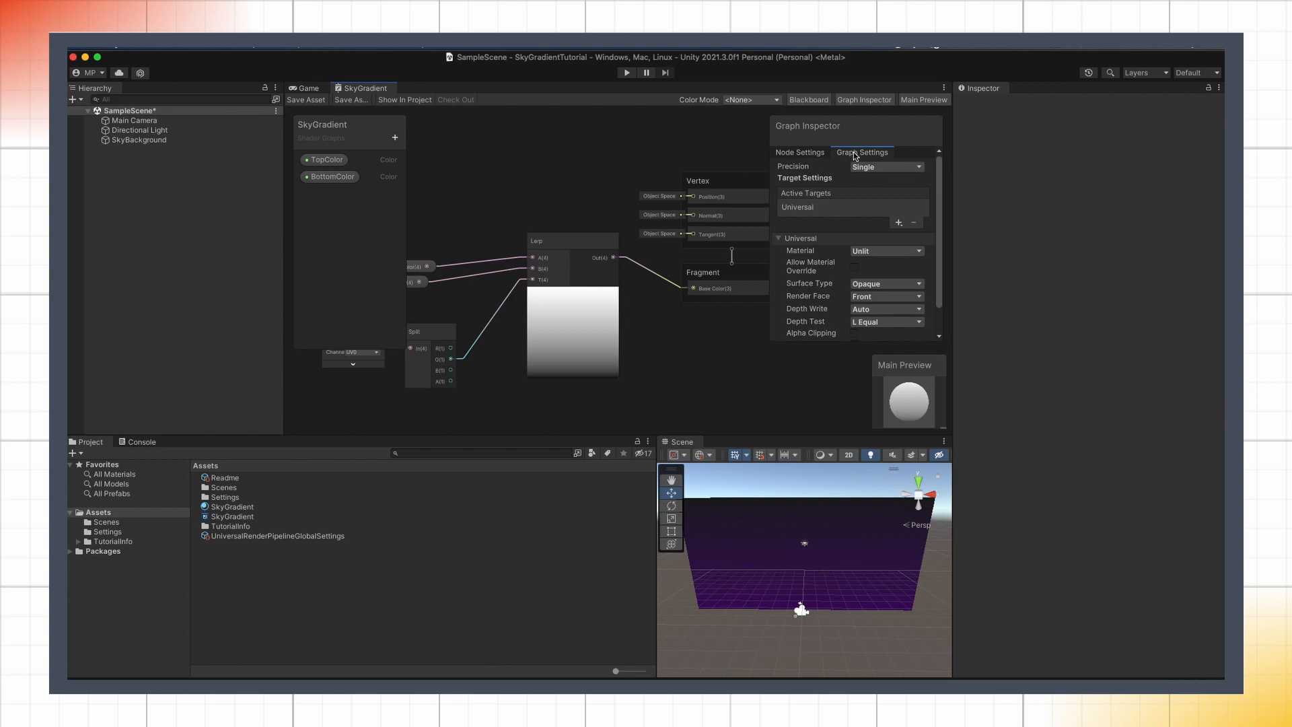
left_click(876, 253)
left_click(920, 285)
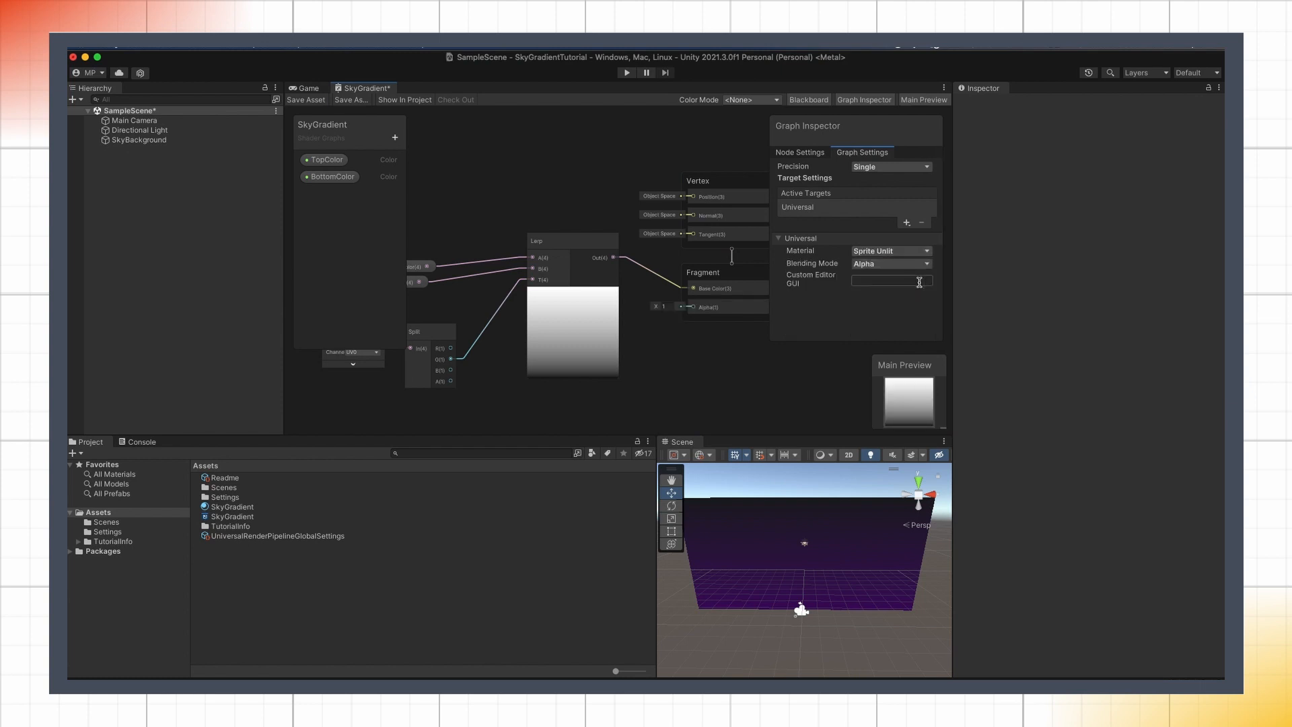
left_click(301, 100)
Step: Add a UI Image named Gradient to the scene and centre it on its canvas
right_click(217, 169)
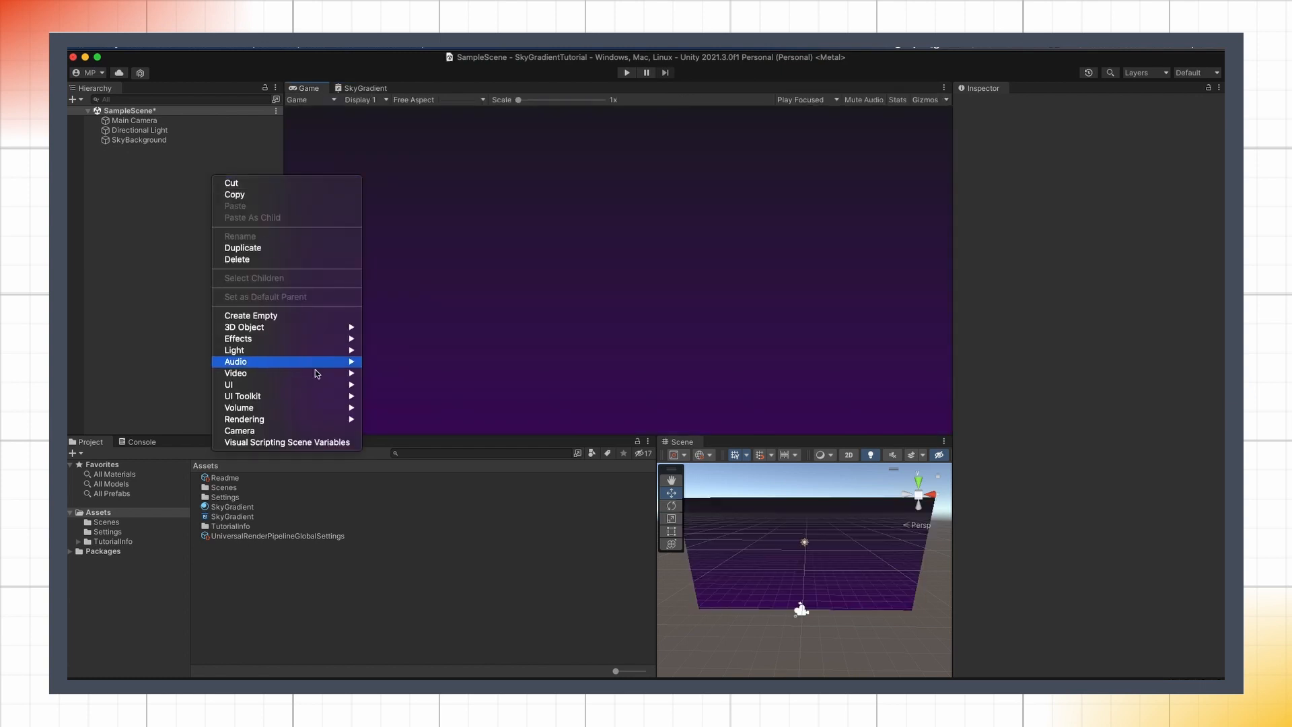
mouse_move(315, 357)
left_click(418, 383)
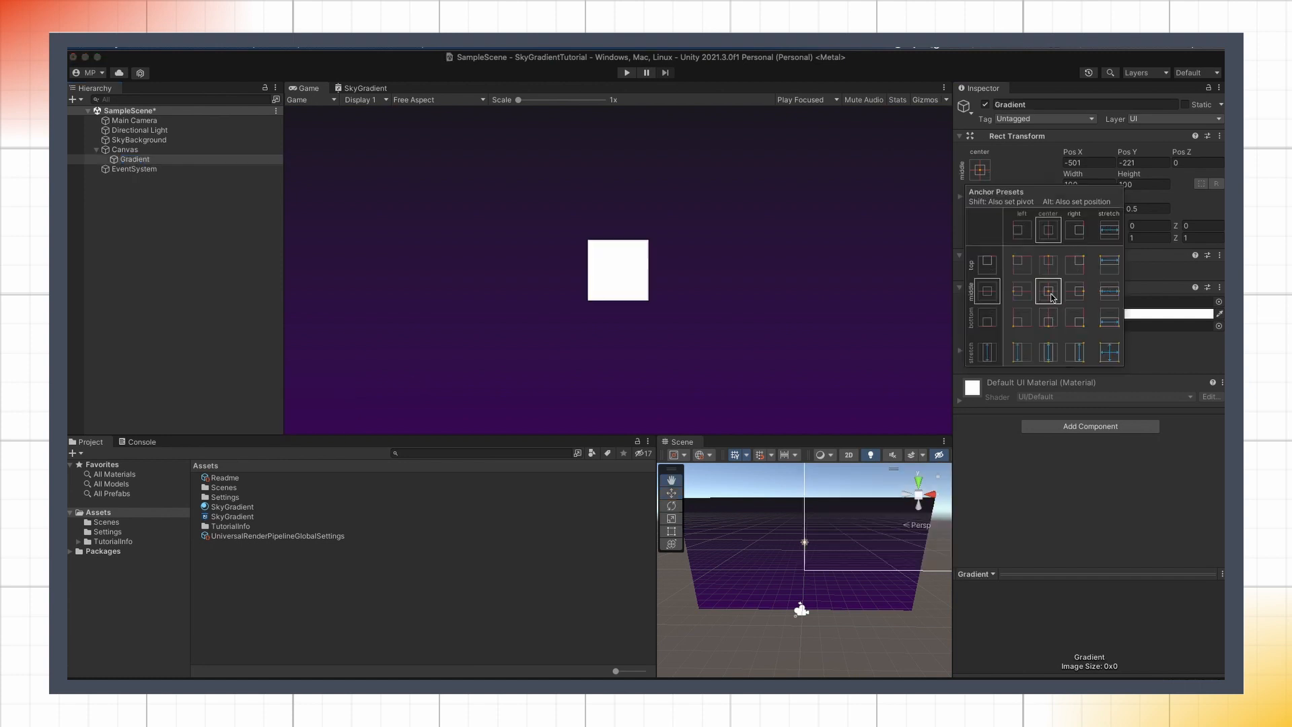
Step: Set the Gradient image's width and height to 200 and assign the sky gradient material to it
type("200")
key("Tab")
type("200")
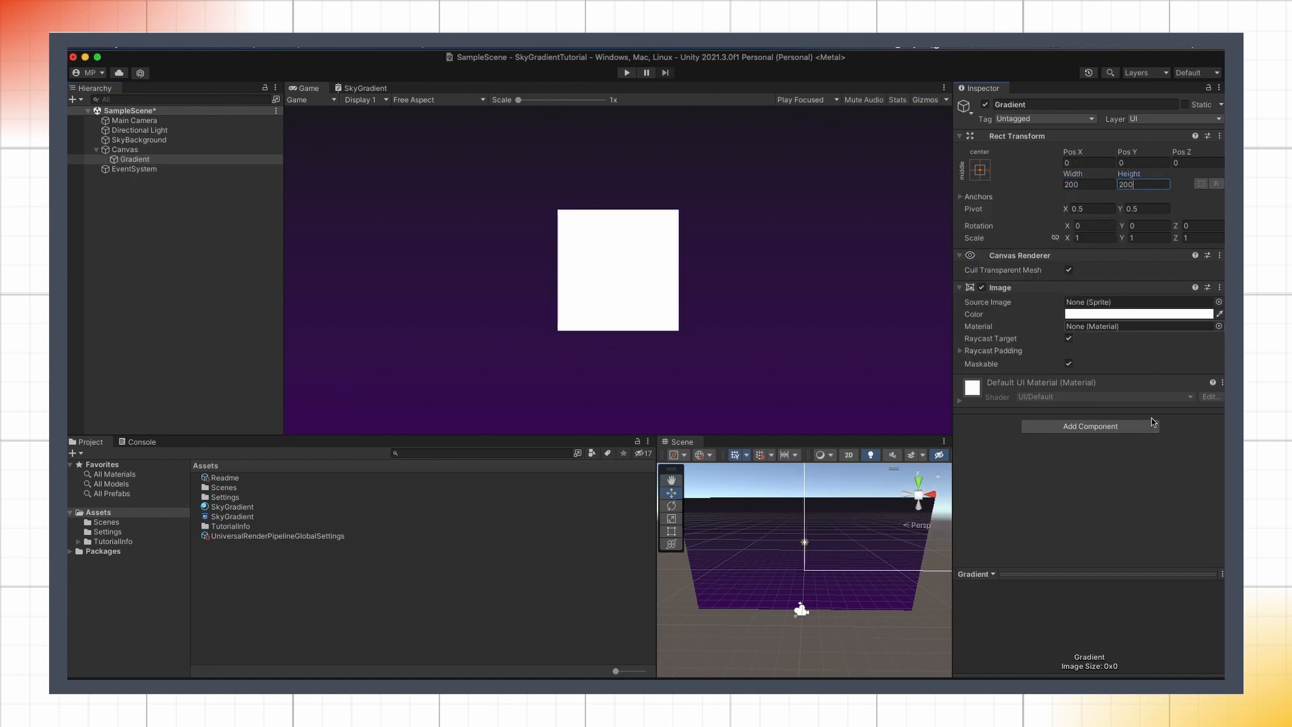
key("Return")
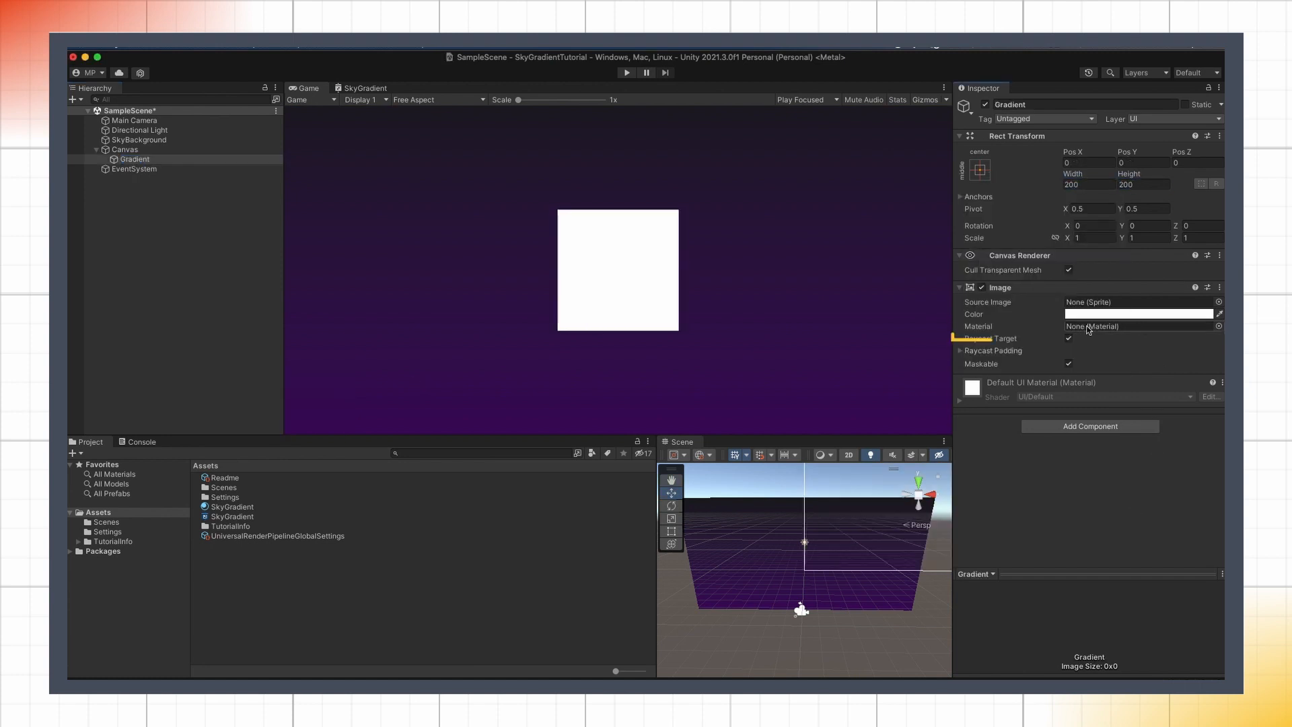
left_click(1218, 326)
left_click(1105, 370)
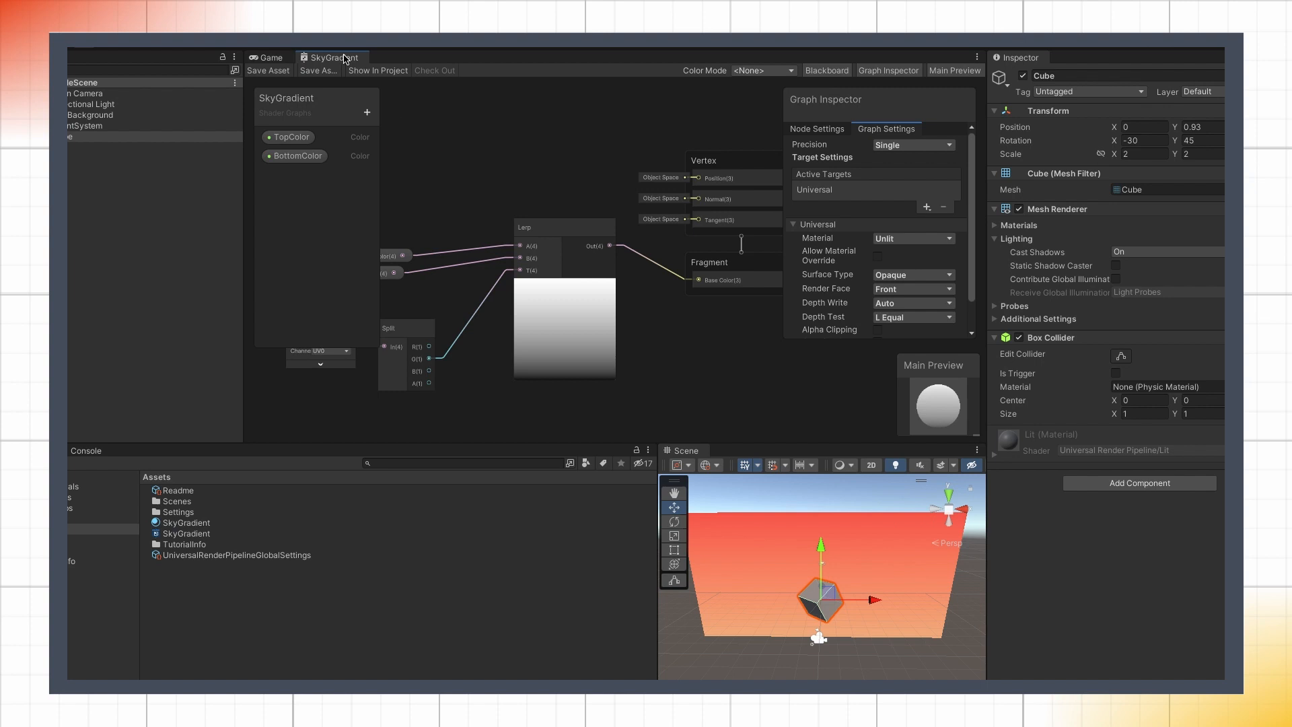
Step: Set the mode of the TopColor and BottomColor properties in the SkyGradient graph to HDR
left_click(291, 137)
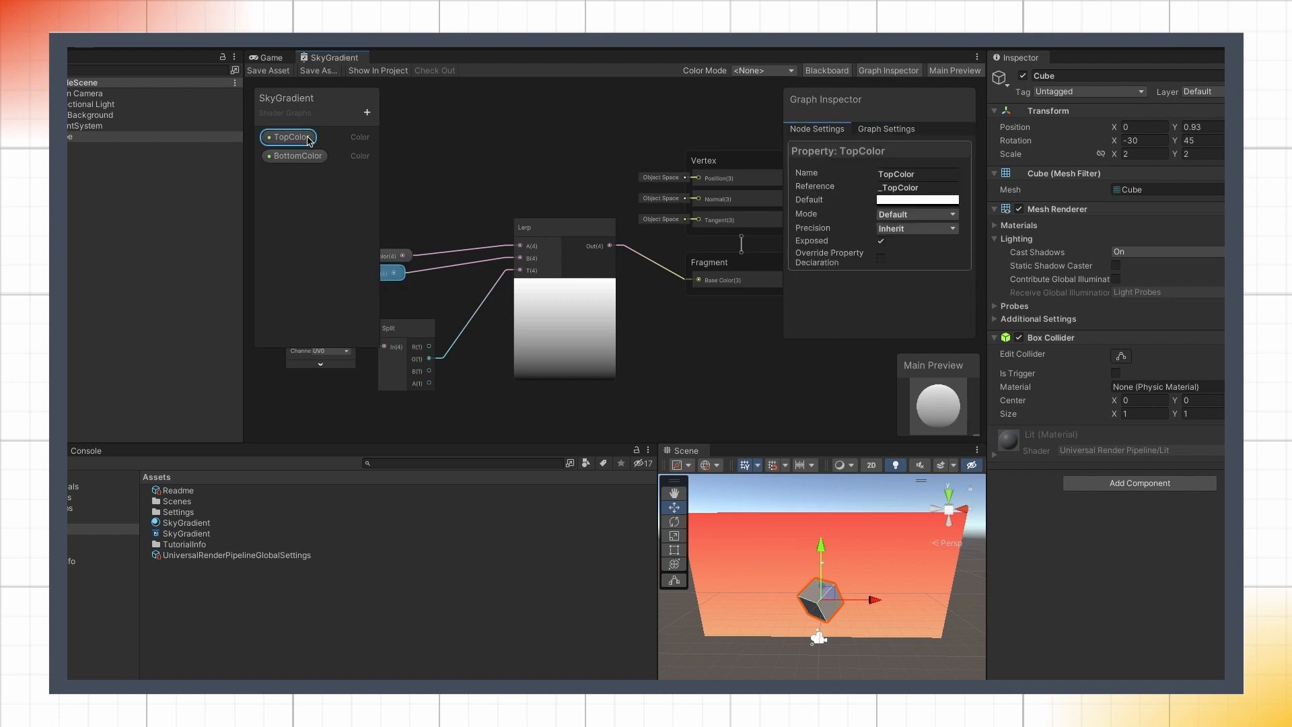
left_click(944, 219)
left_click(895, 228)
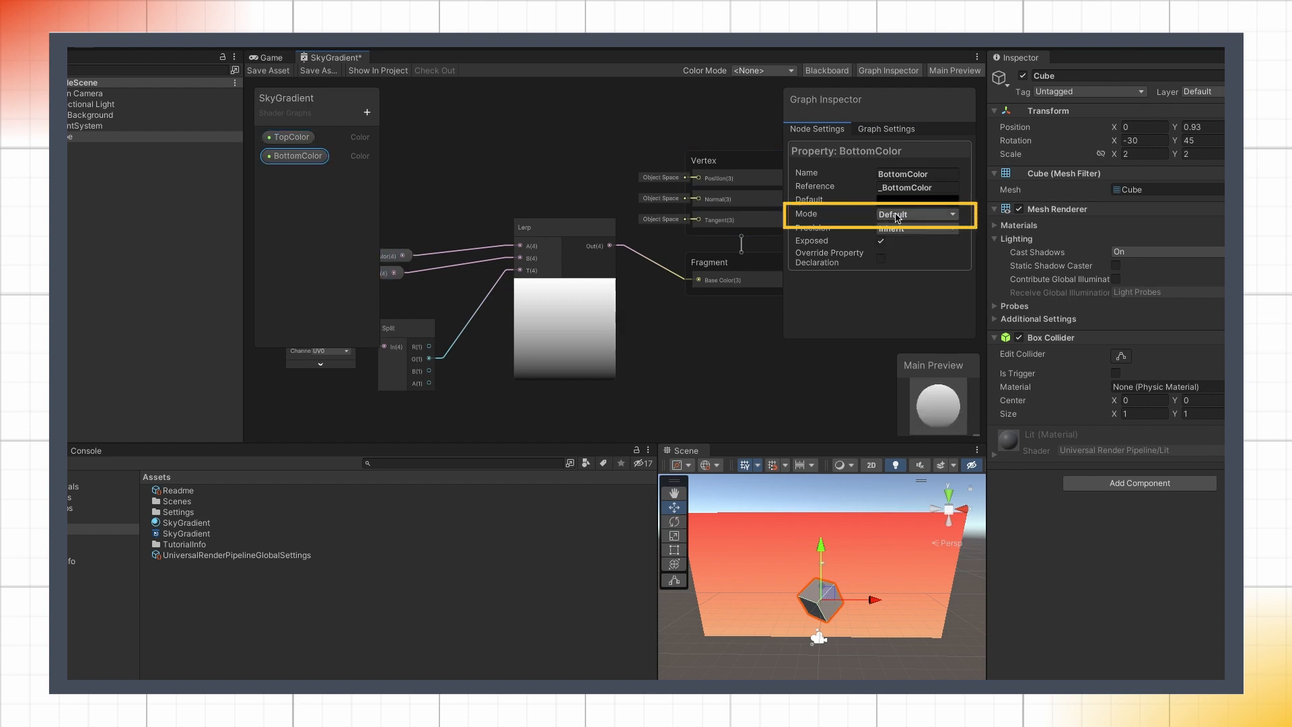
left_click(896, 217)
left_click(902, 236)
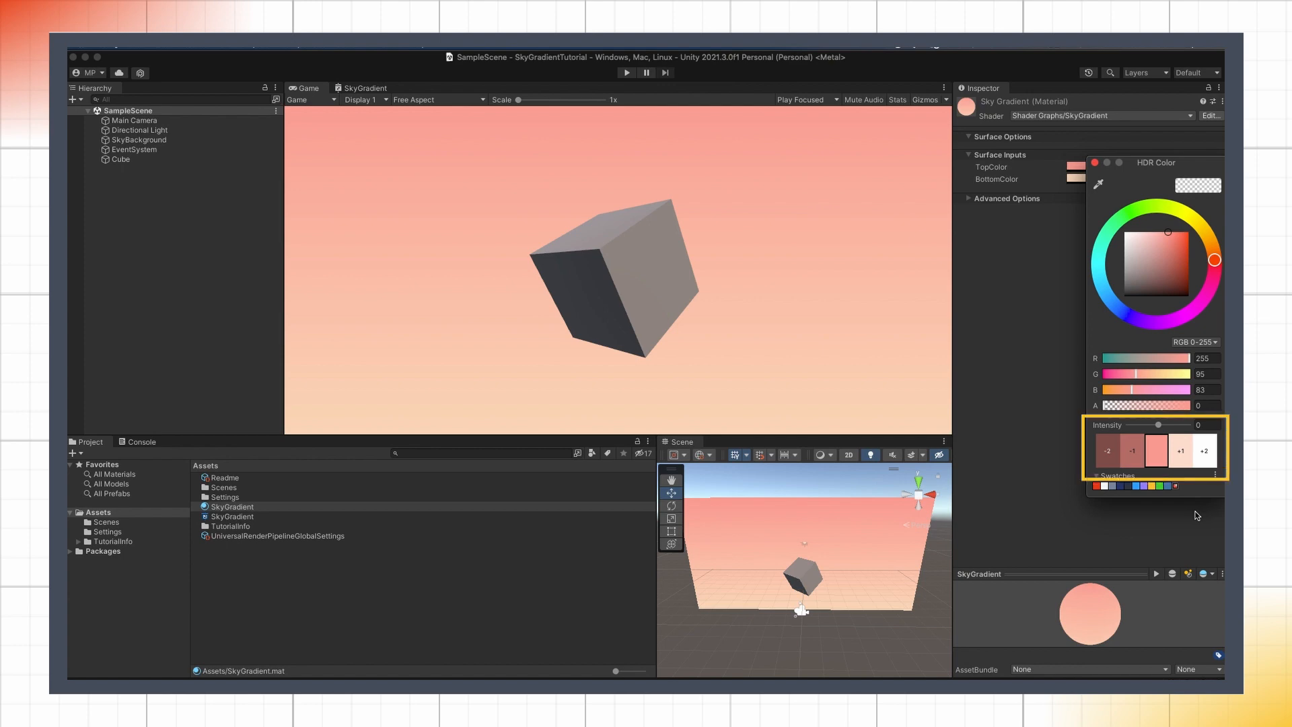
Step: Raise the HDR intensity of the SkyGradient material's TopColor to about 1.8
left_click(1179, 452)
left_click(1178, 452)
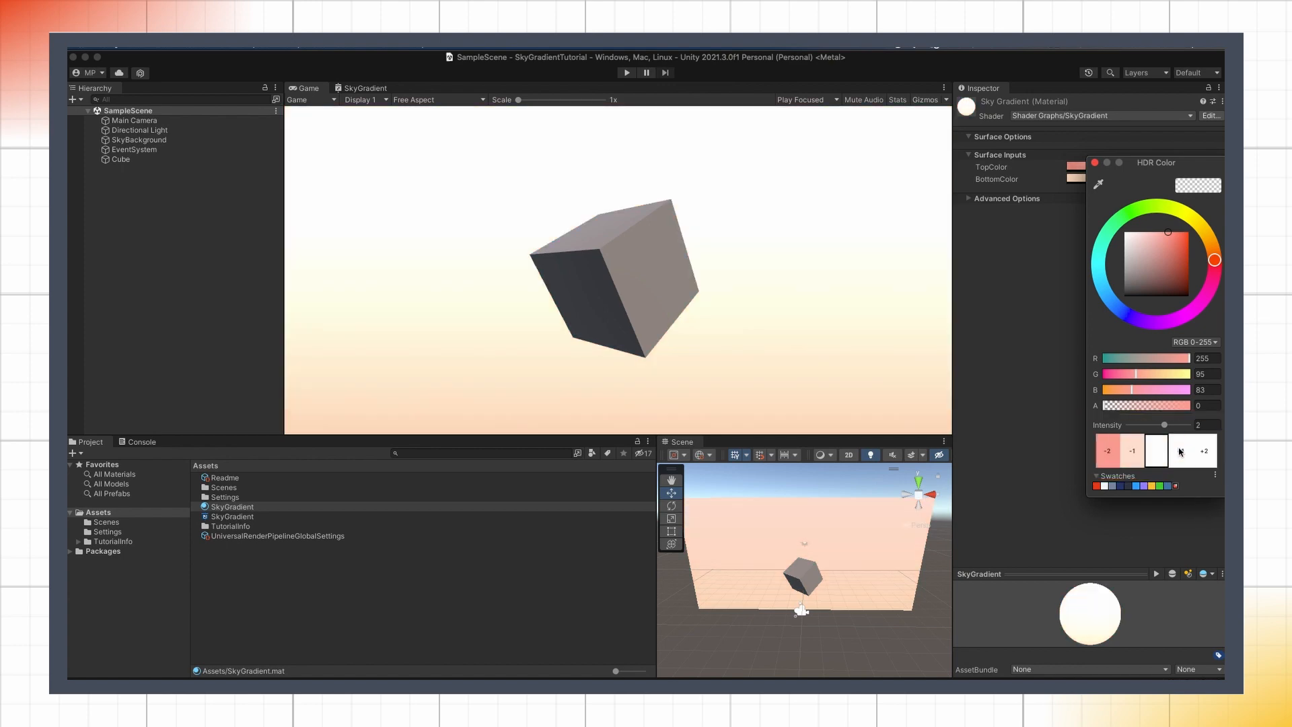
mouse_move(1165, 428)
left_mouse_down()
mouse_move(1144, 428)
mouse_move(1163, 427)
left_mouse_up()
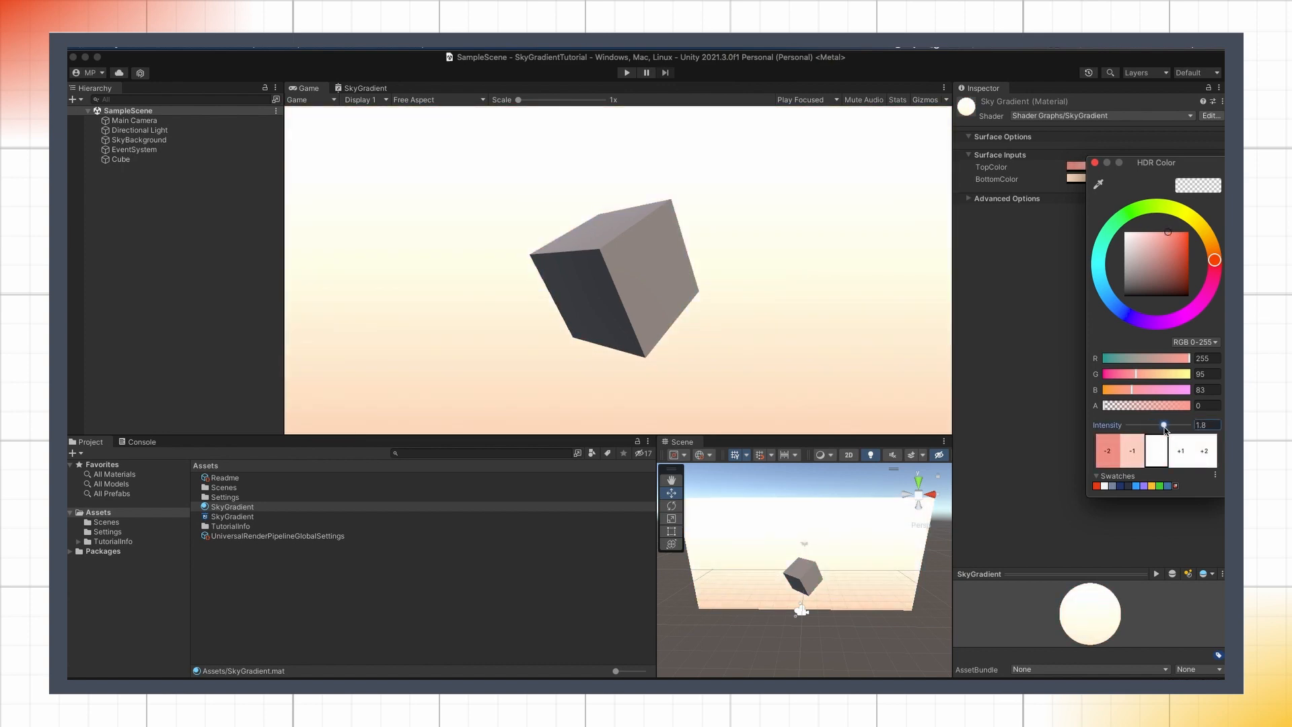
left_click(1042, 436)
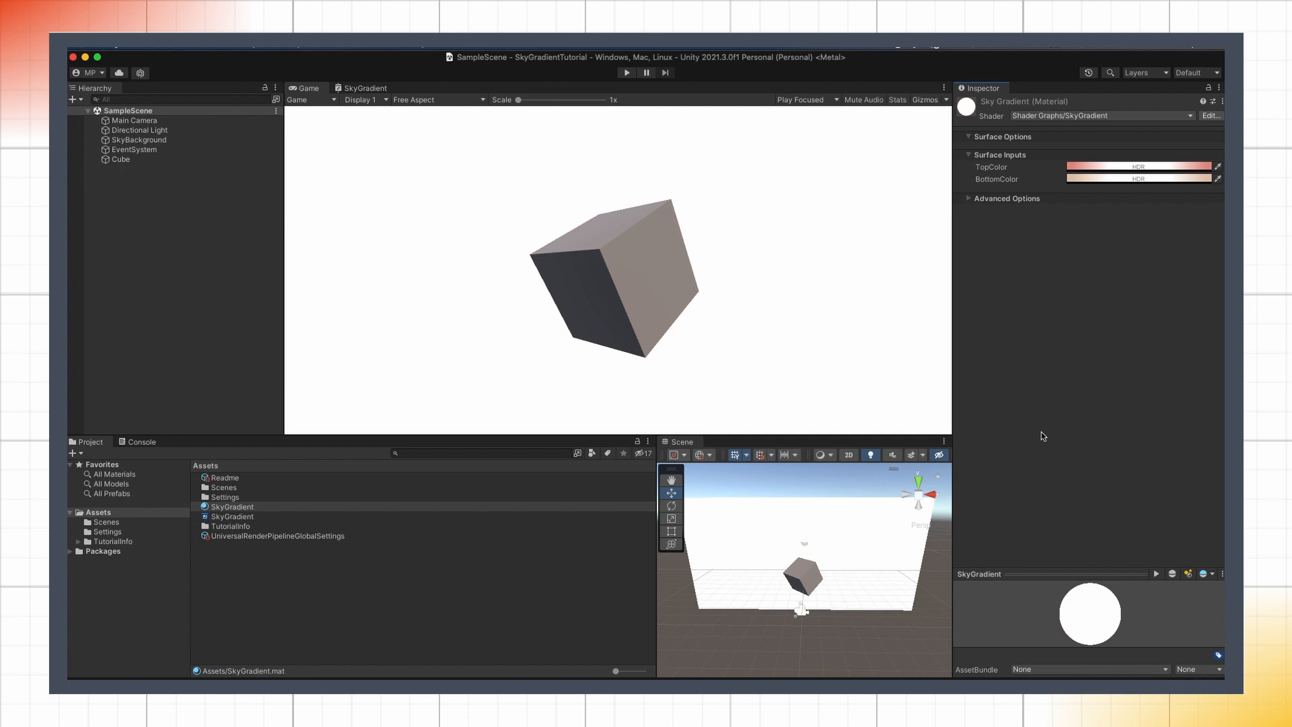
Step: Create an empty scene object named Post-Processing
right_click(185, 199)
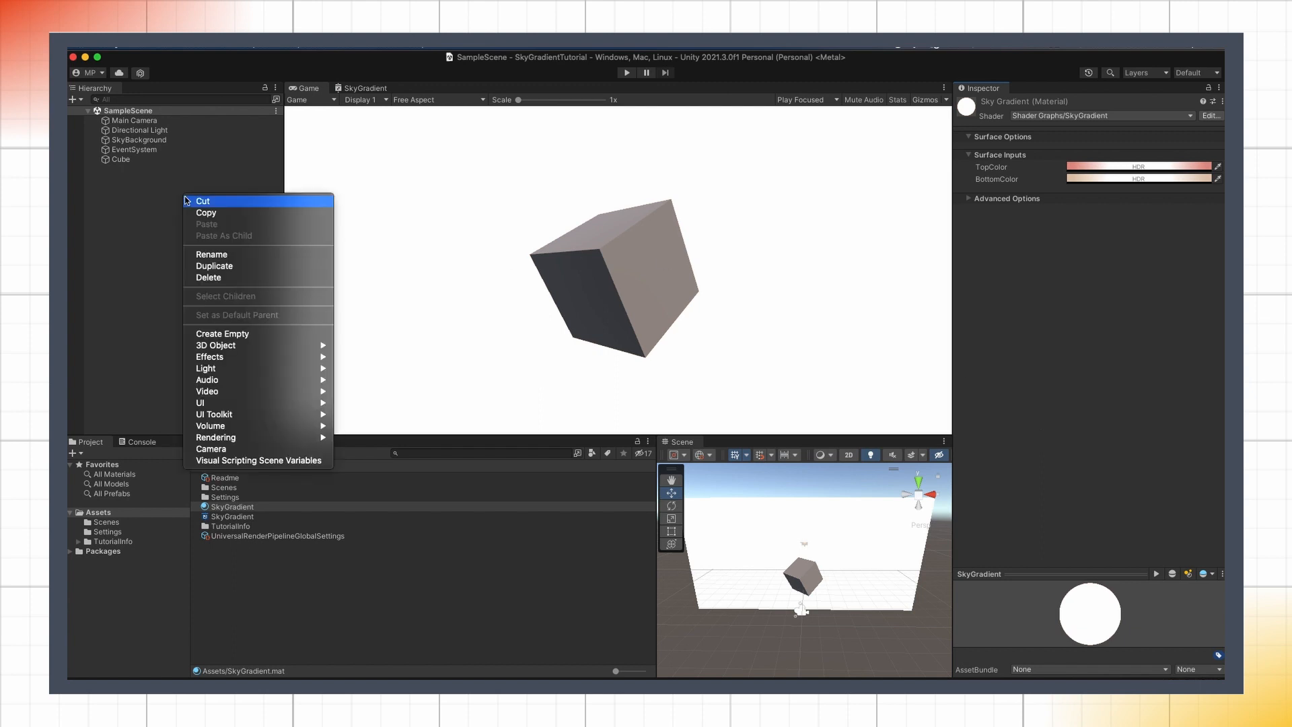
left_click(257, 335)
type("Post-Processing")
key("Return")
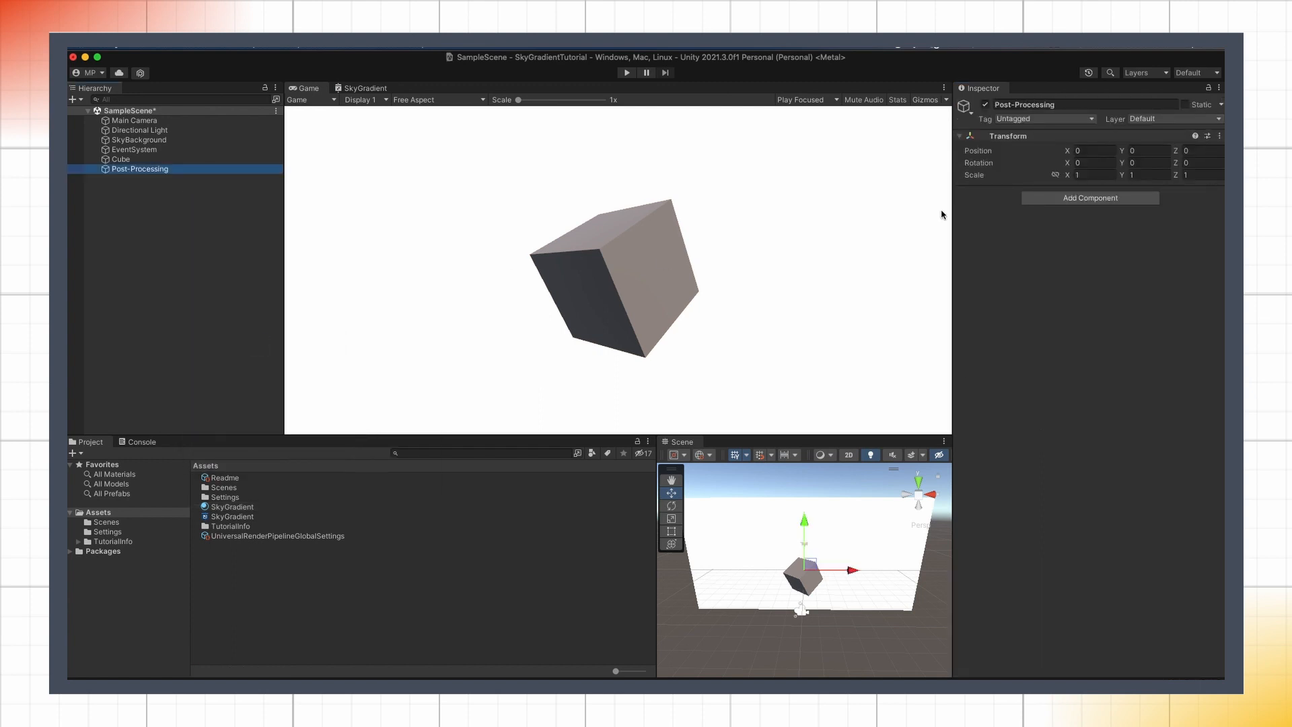
Step: Add a Volume component to the Post-Processing object and create a new profile for it
left_click(1038, 200)
type("vol")
key("Return")
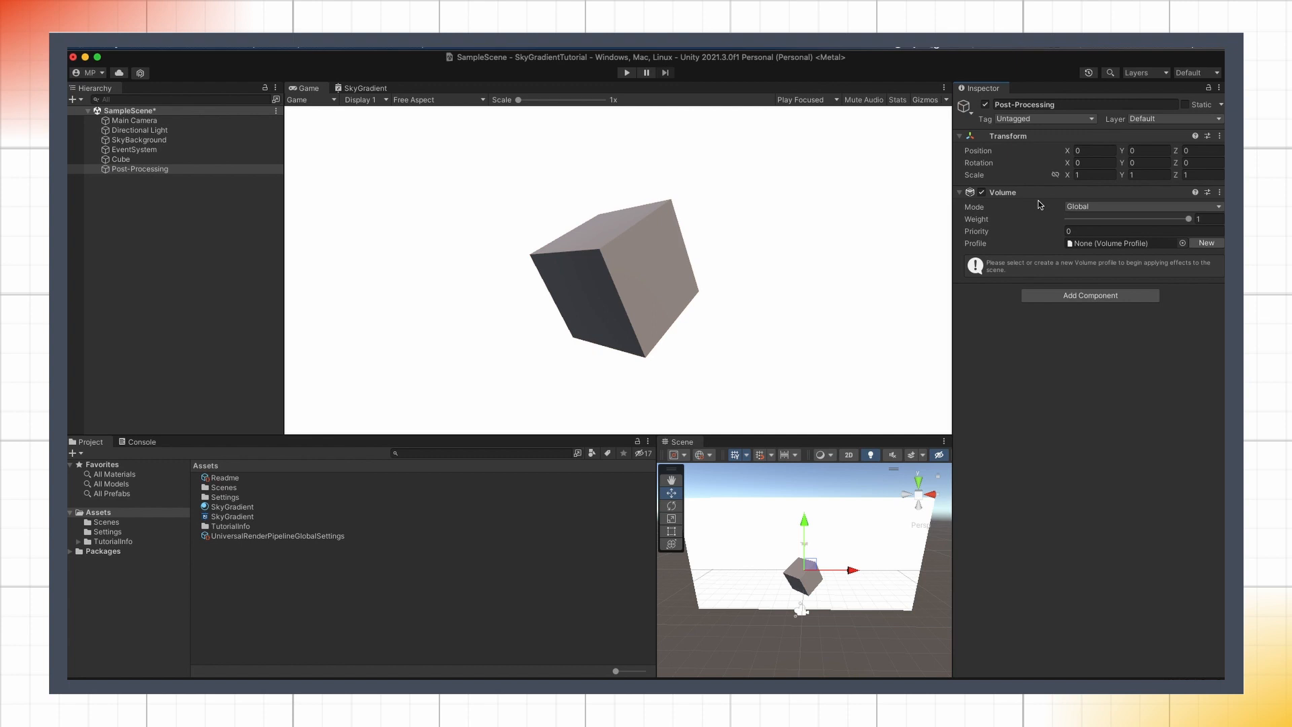
left_click(1206, 243)
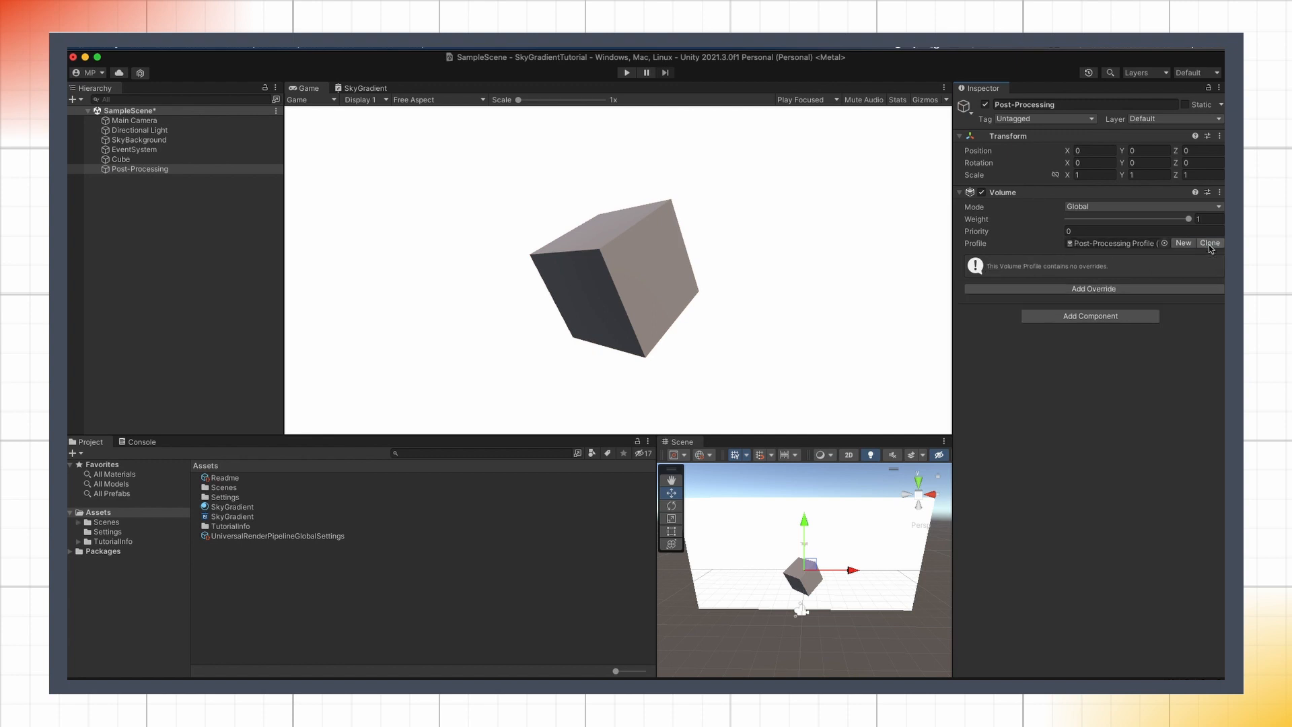
Step: Add a Bloom override to the Post-Processing volume and enable its intensity with a value of 1
left_click(1168, 287)
left_click(1137, 335)
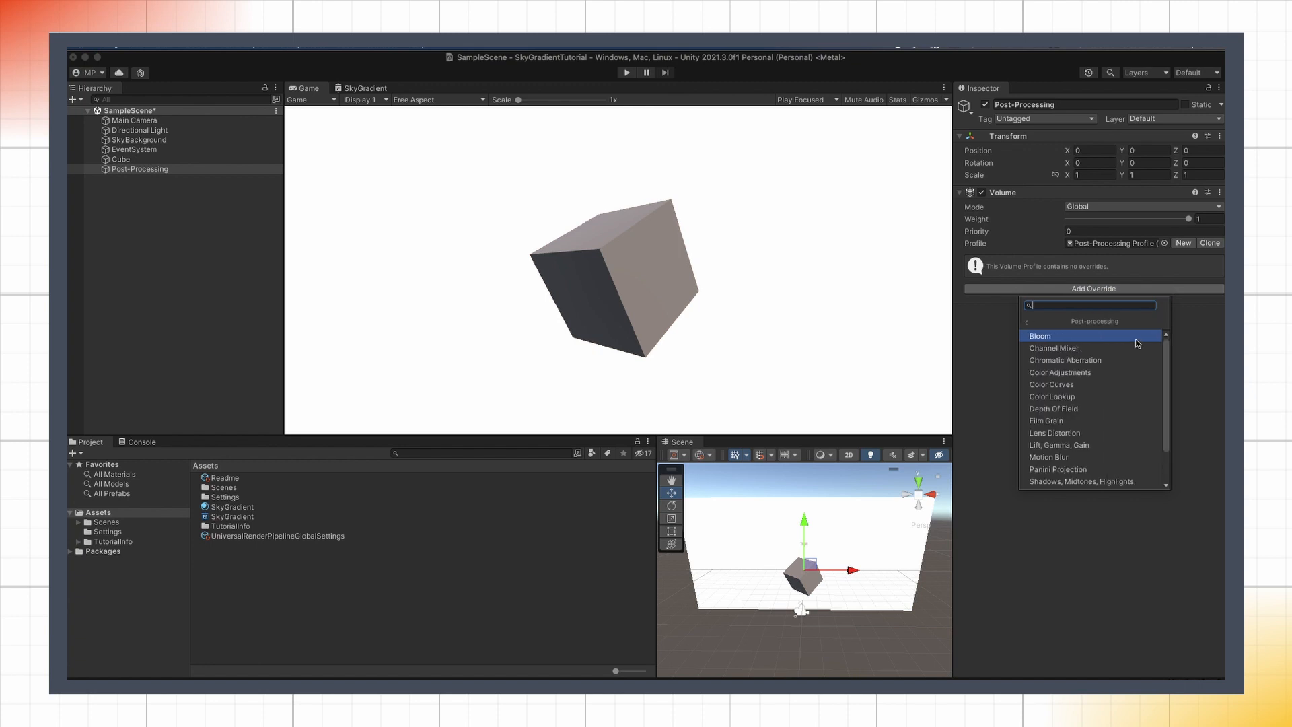
left_click(1135, 336)
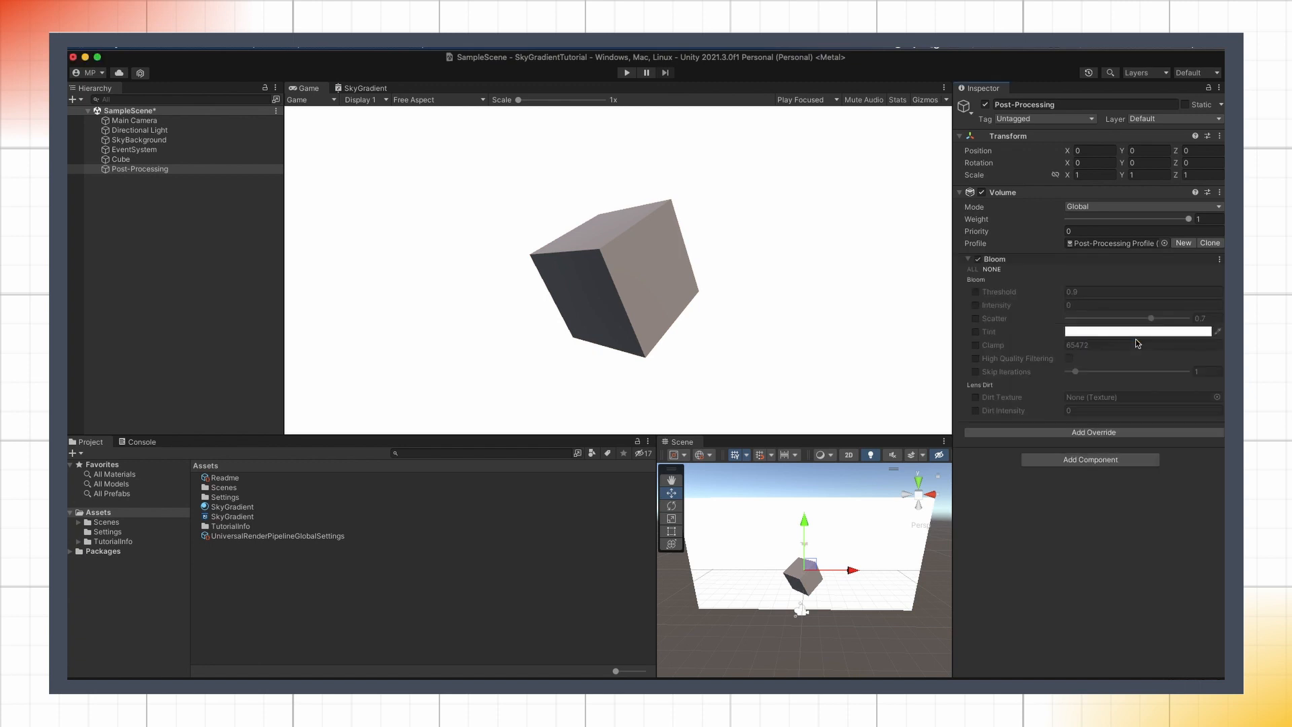
left_click(975, 305)
left_click(1102, 305)
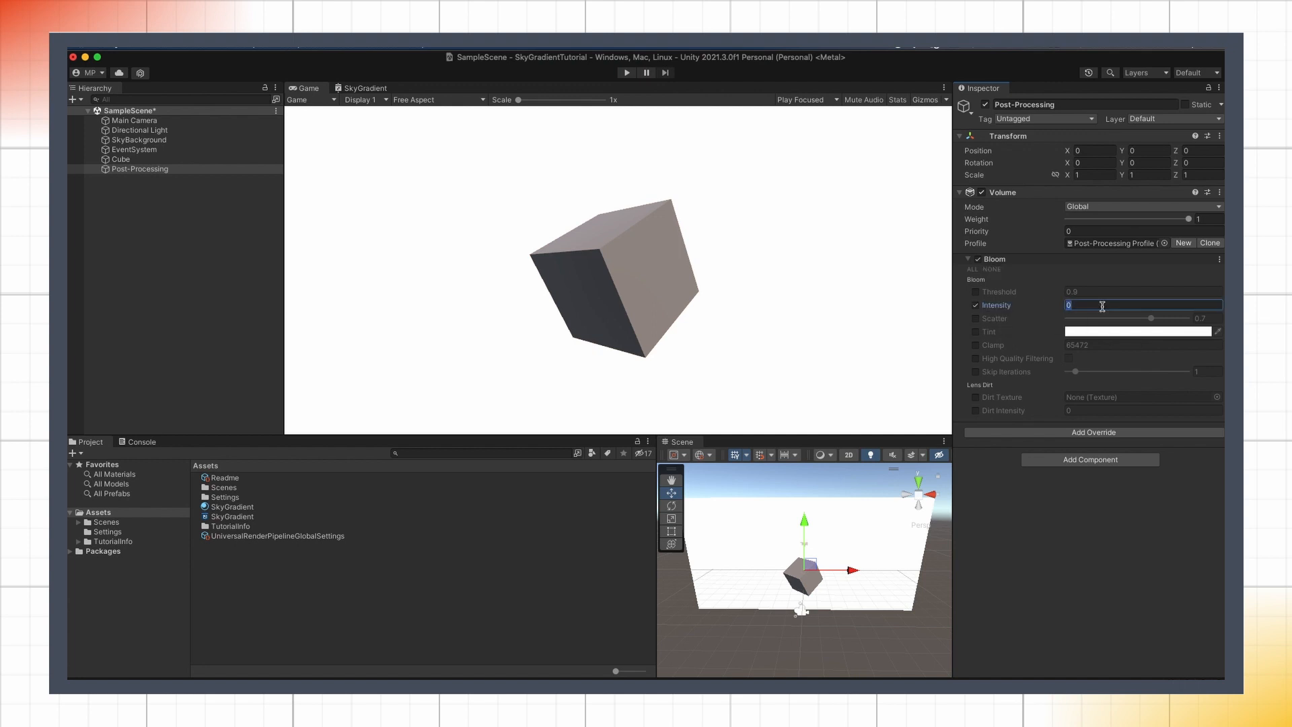
type("1")
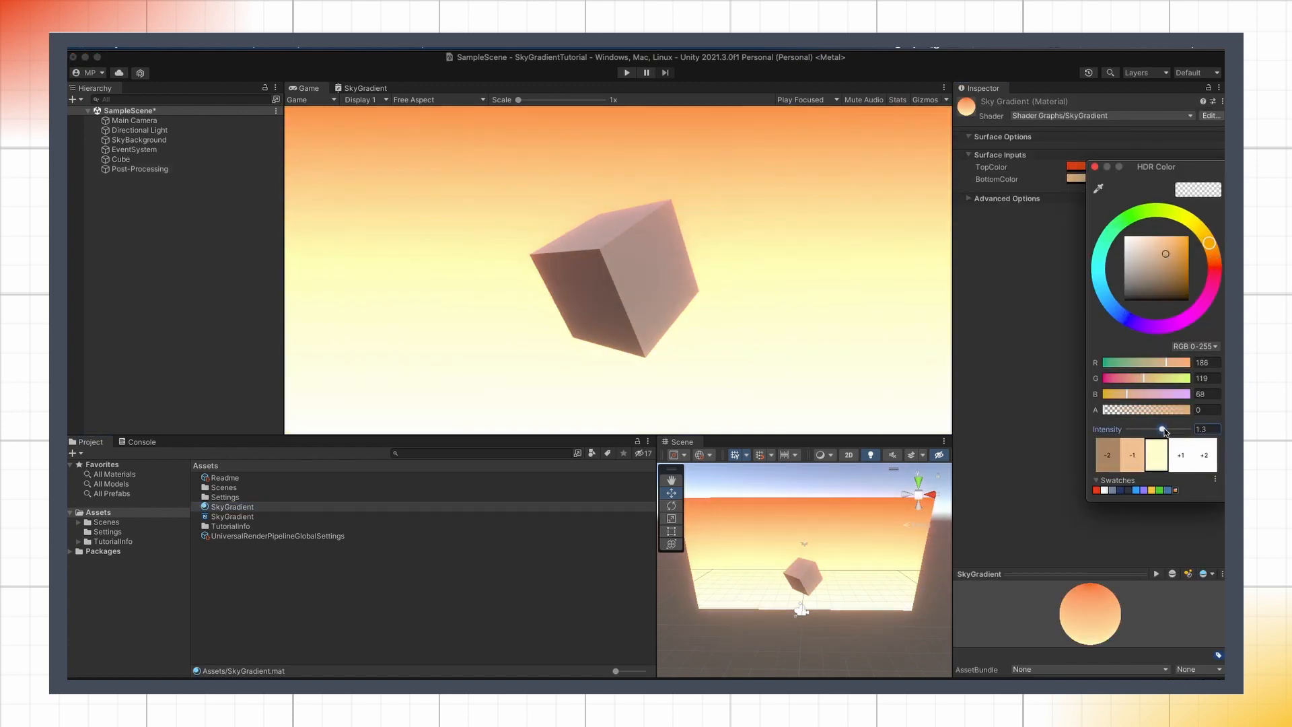
Step: Close the HDR color picker and view the glowing gradient scene in a maximized Game view
left_click(1063, 360)
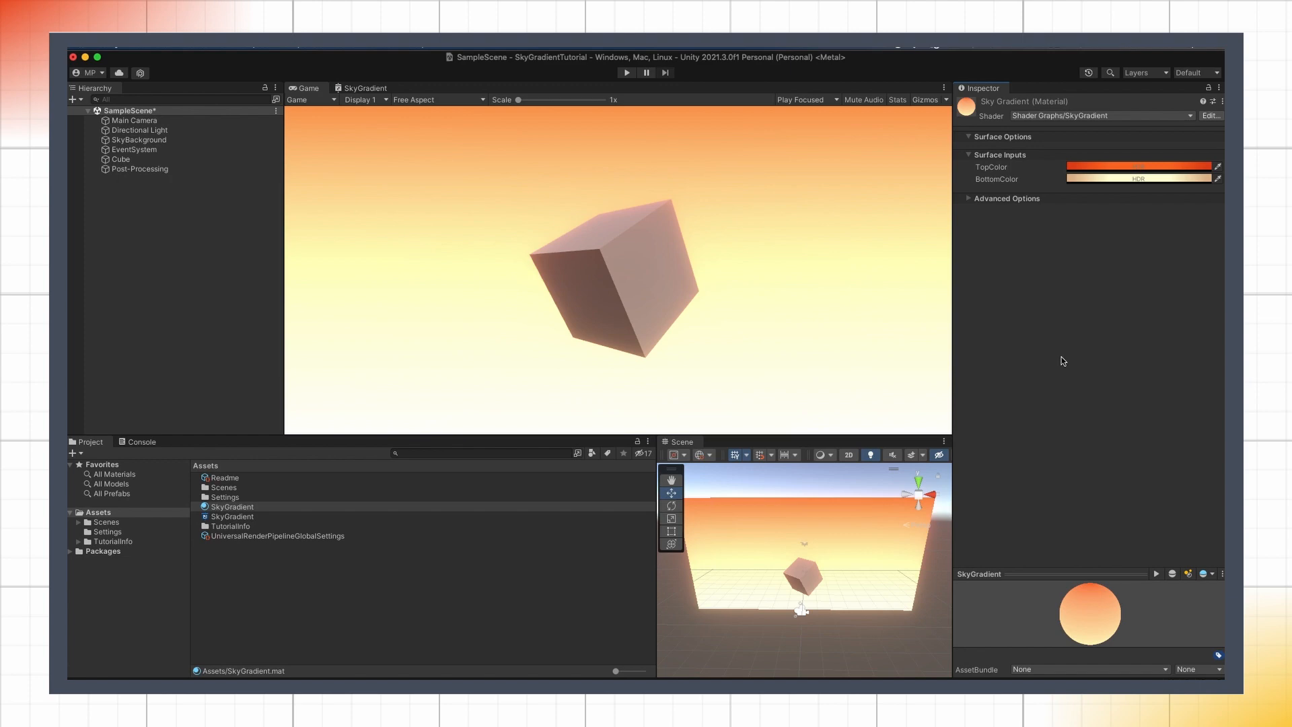
left_click(187, 170)
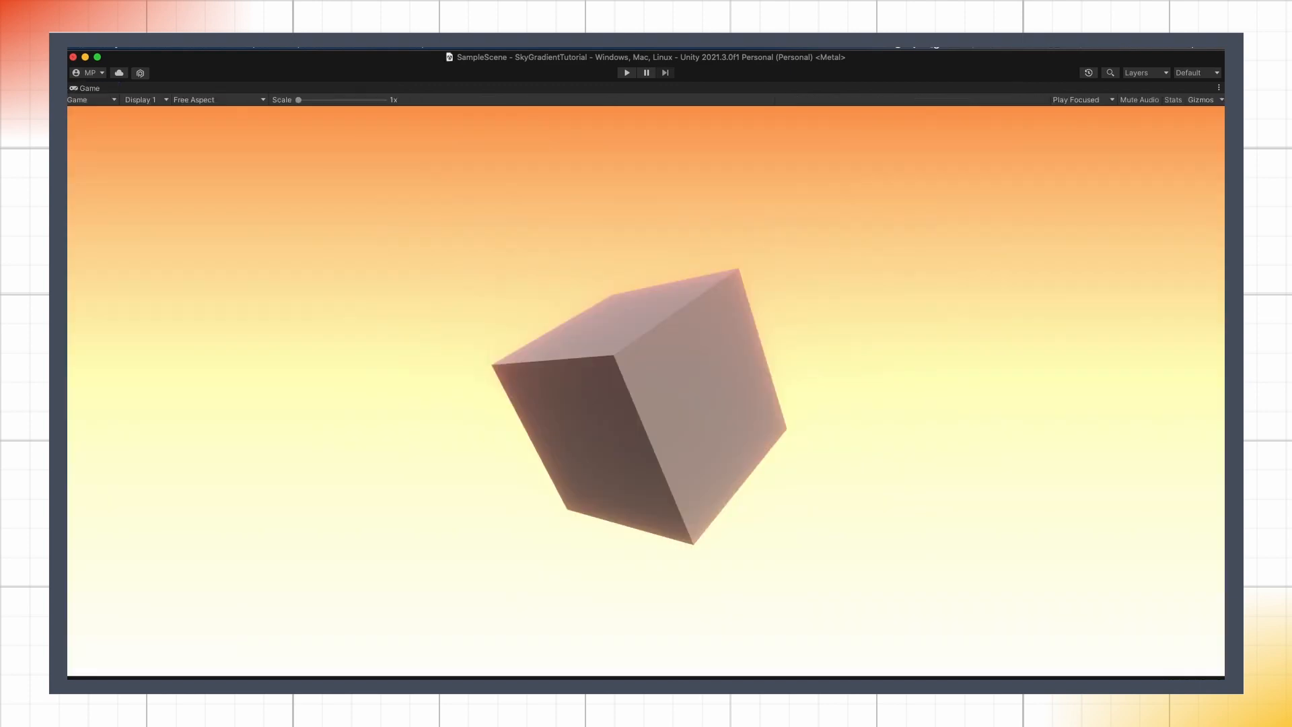